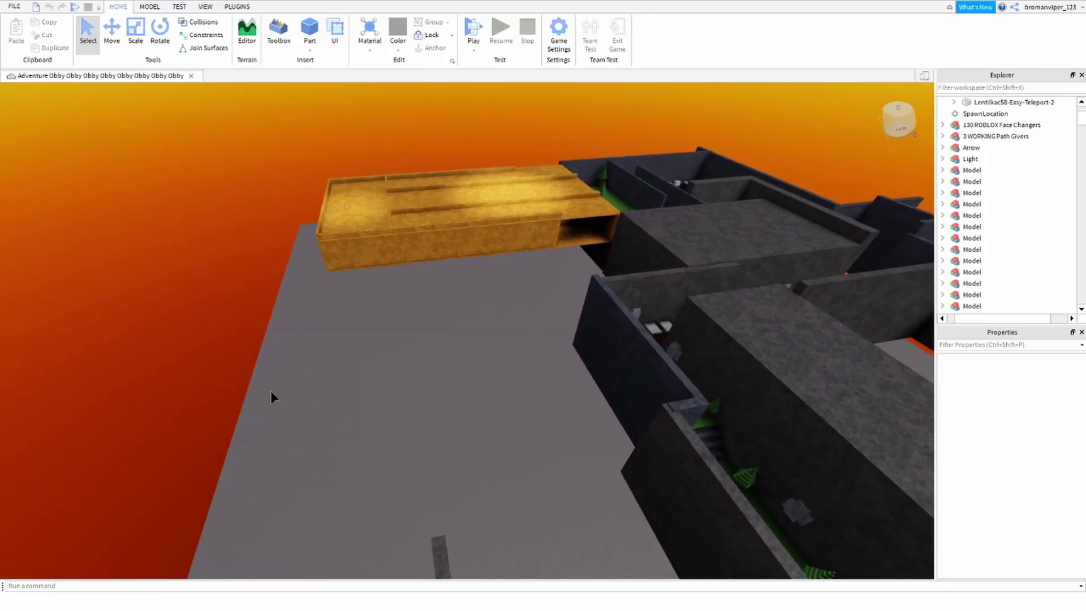
# Step: Look over the obby map and examine the walled corridor with its stepping platforms, trees and grass sections
pyautogui.moveTo(278, 368); pyautogui.dragTo(279, 368, button='right')
pyautogui.press('w')
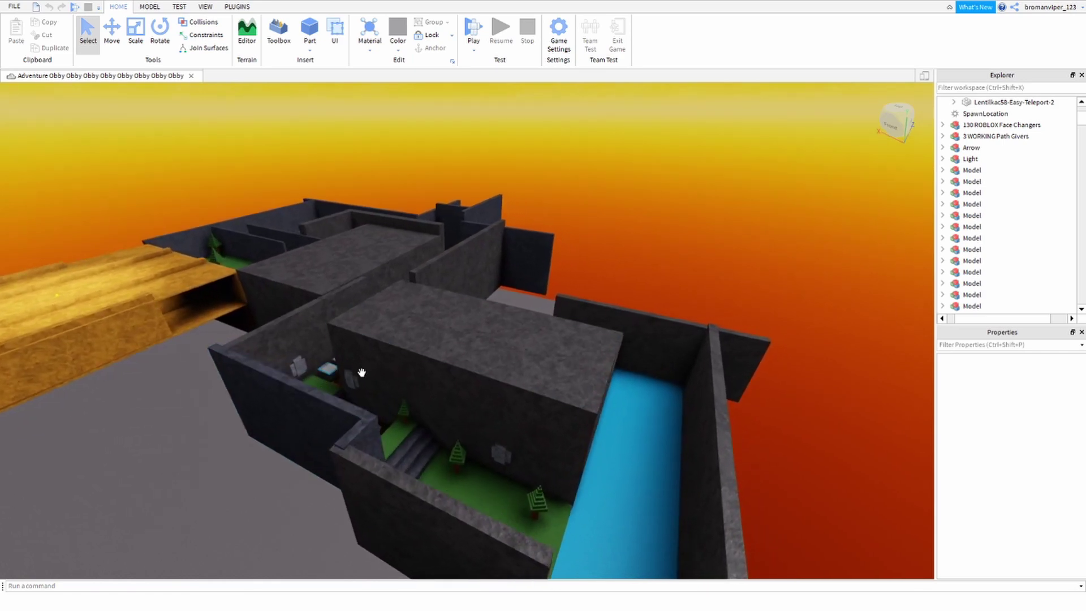
pyautogui.press('w')
pyautogui.moveTo(490, 383); pyautogui.dragTo(477, 381, button='right')
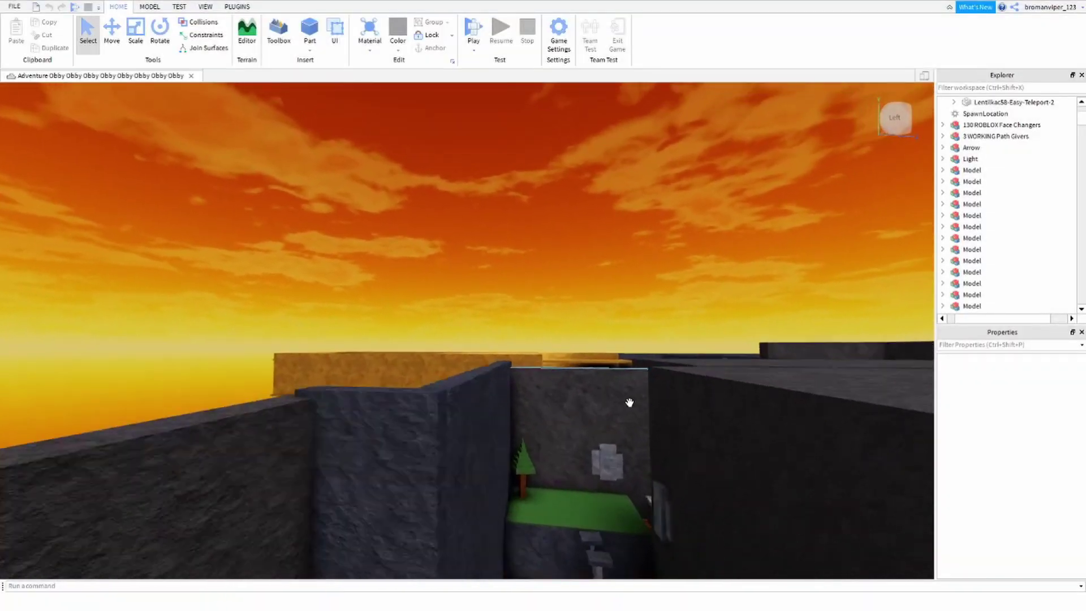
pyautogui.press('w')
pyautogui.moveTo(629, 402); pyautogui.dragTo(585, 428, button='right')
pyautogui.press('s')
pyautogui.press('w')
pyautogui.press('w')
pyautogui.press('w')
pyautogui.press('w')
pyautogui.press('w')
pyautogui.press('w')
pyautogui.moveTo(428, 474); pyautogui.dragTo(428, 474, button='right')
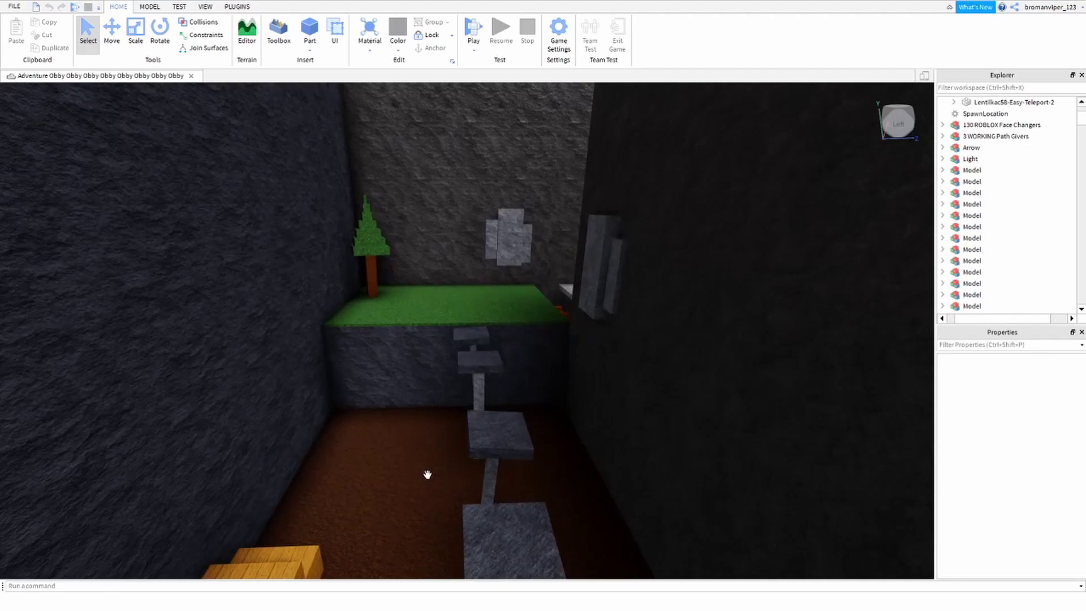
pyautogui.press('s')
pyautogui.click(477, 502)
pyautogui.press('s')
pyautogui.moveTo(407, 290); pyautogui.dragTo(407, 289, button='right')
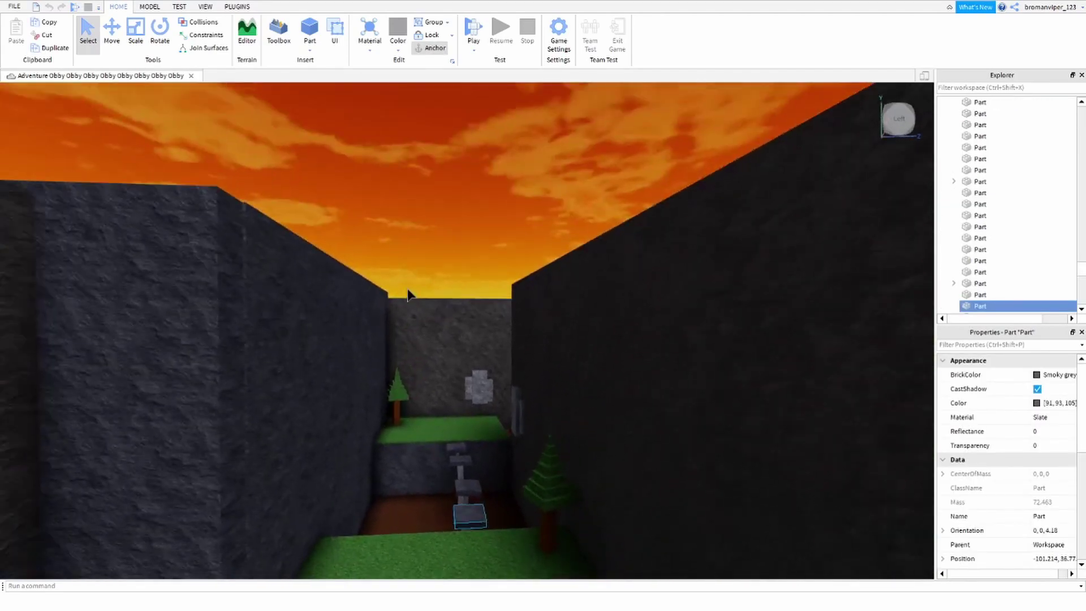
pyautogui.click(409, 294)
pyautogui.press('w')
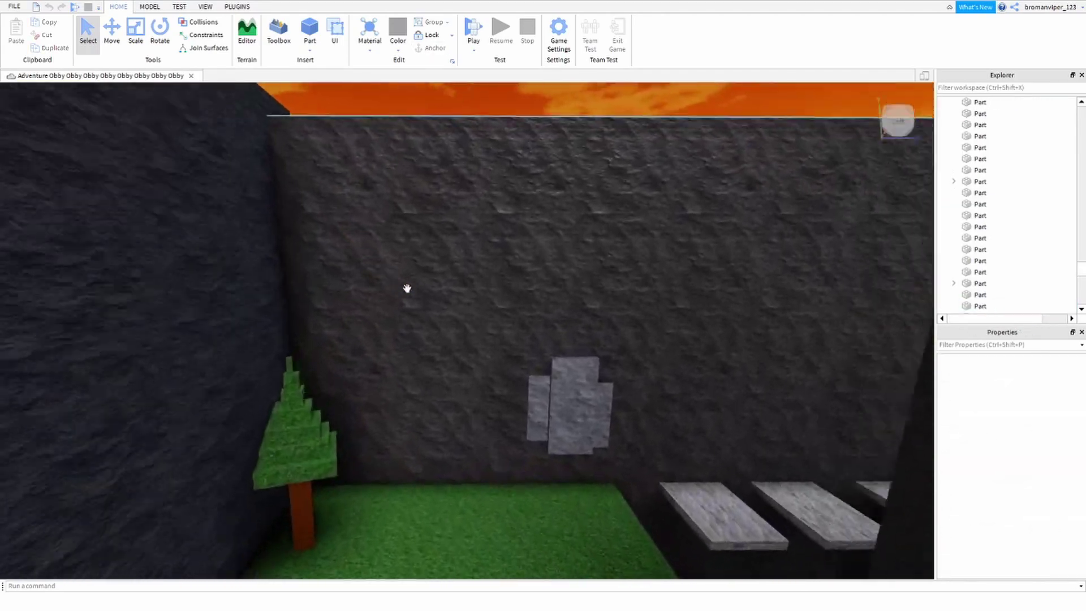
pyautogui.press('s')
pyautogui.press('e')
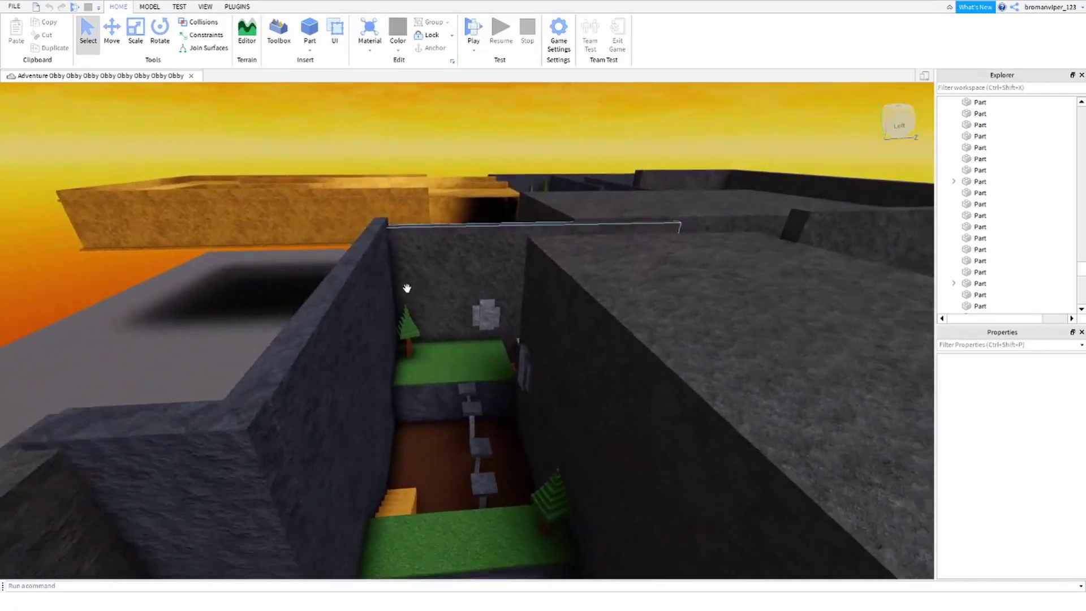
pyautogui.press('s')
pyautogui.press('w')
pyautogui.moveTo(407, 288); pyautogui.dragTo(407, 289, button='right')
pyautogui.press('e')
pyautogui.press('s')
pyautogui.press('s')
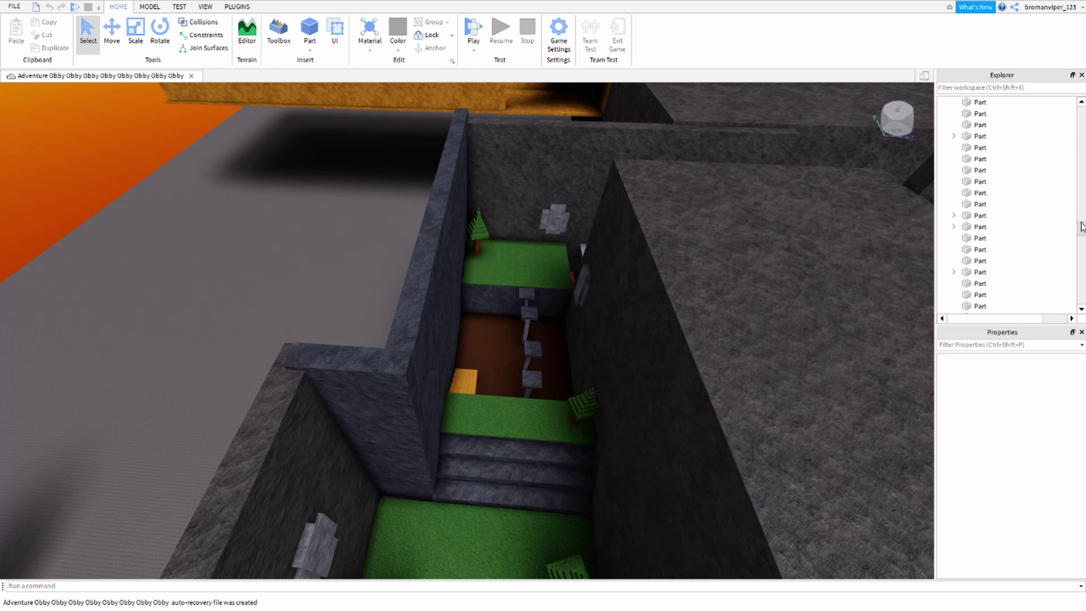
# Step: Browse the Workspace object list, select the first Easy Teleport part to focus on it, and view the whole map from a distance
pyautogui.moveTo(1081, 226); pyautogui.dragTo(1079, 108)
pyautogui.scroll(-20, 995, 169)
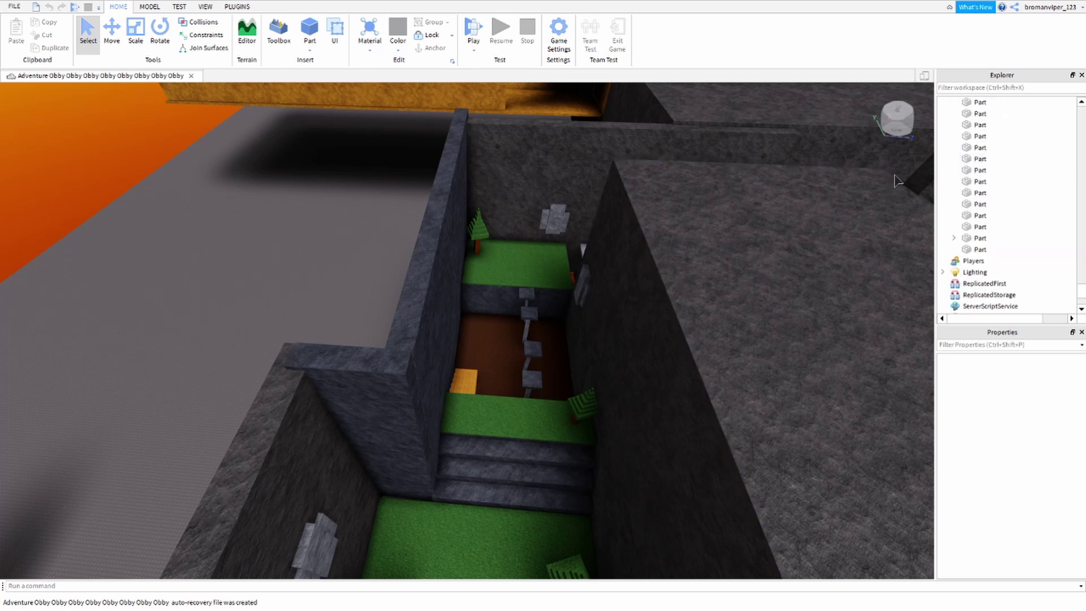
pyautogui.moveTo(1081, 277); pyautogui.dragTo(1078, 90)
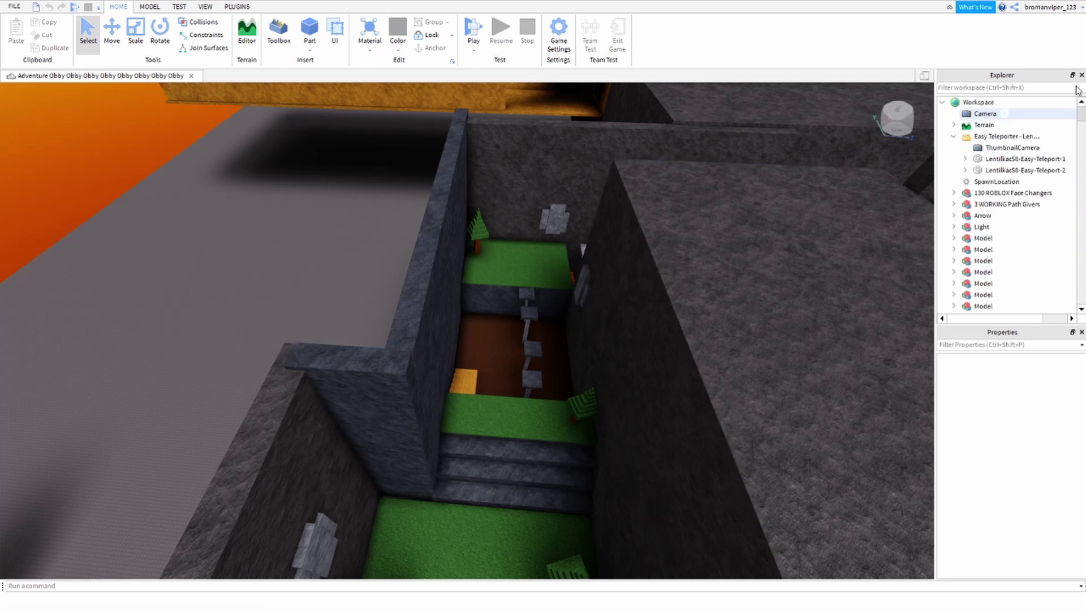
pyautogui.click(1013, 158)
pyautogui.press('f')
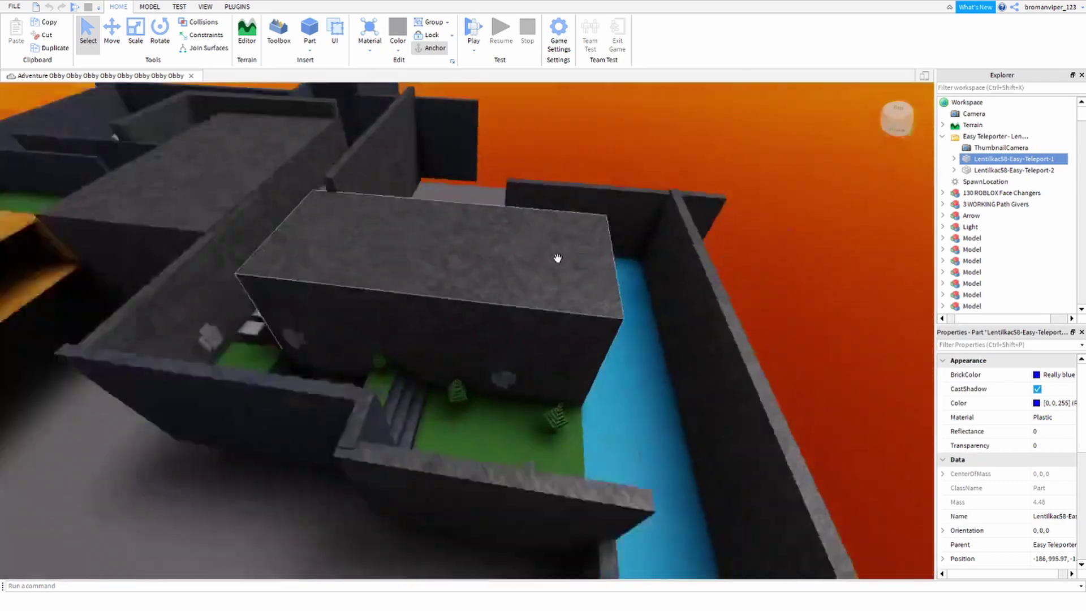
pyautogui.scroll(-10, 558, 258)
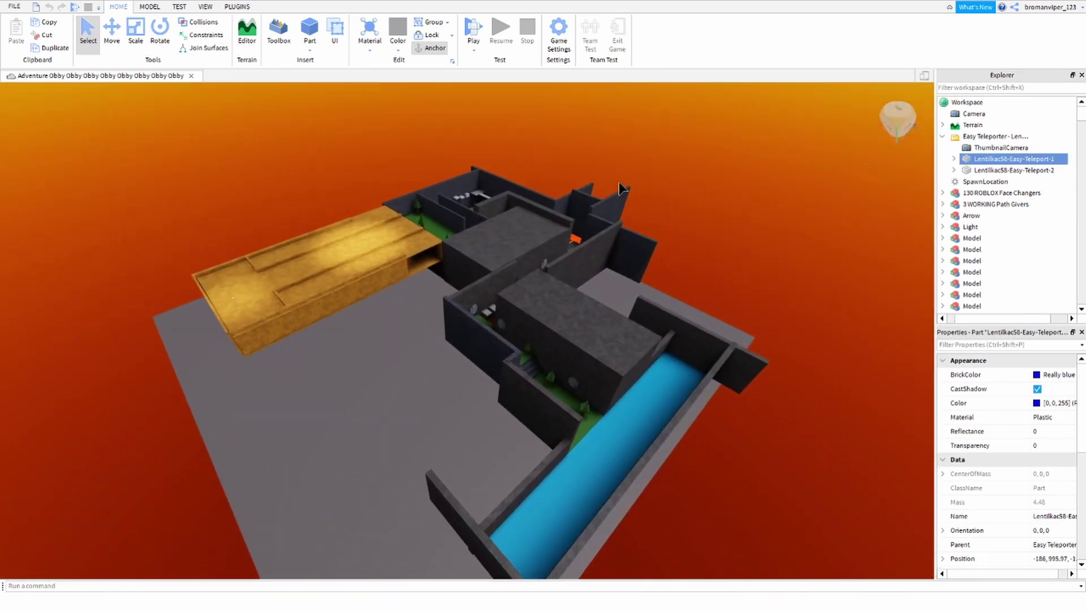
pyautogui.scroll(-1, 620, 182)
pyautogui.click(623, 180)
pyautogui.scroll(2, 569, 290)
pyautogui.moveTo(492, 274); pyautogui.dragTo(257, 154, button='right')
pyautogui.scroll(-2, 257, 154)
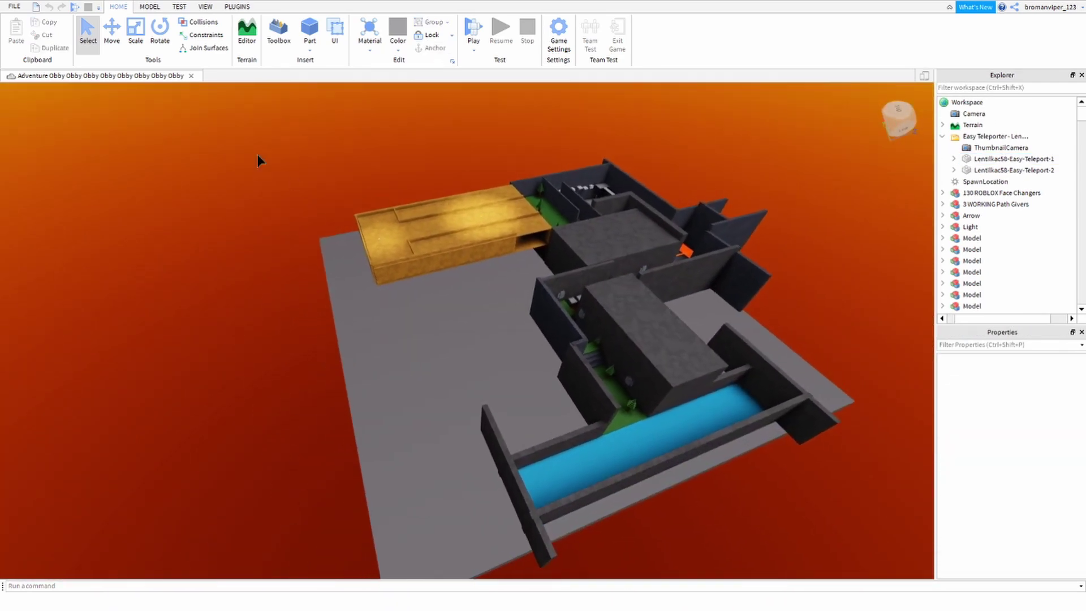
pyautogui.moveTo(212, 130); pyautogui.dragTo(871, 557)
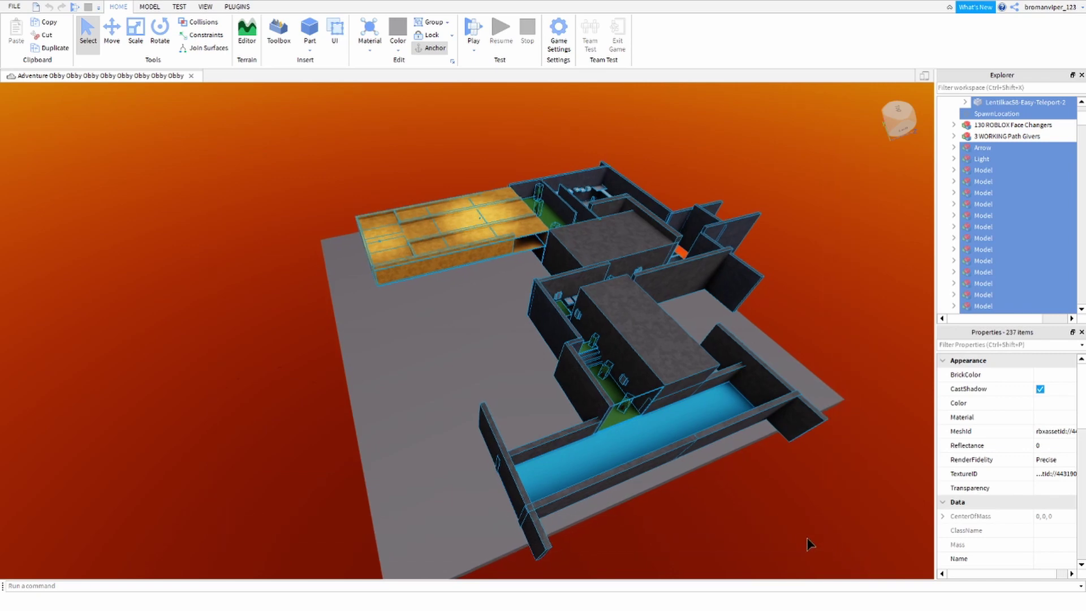
pyautogui.press('w')
pyautogui.press('d')
pyautogui.click(792, 538)
pyautogui.scroll(3, 764, 534)
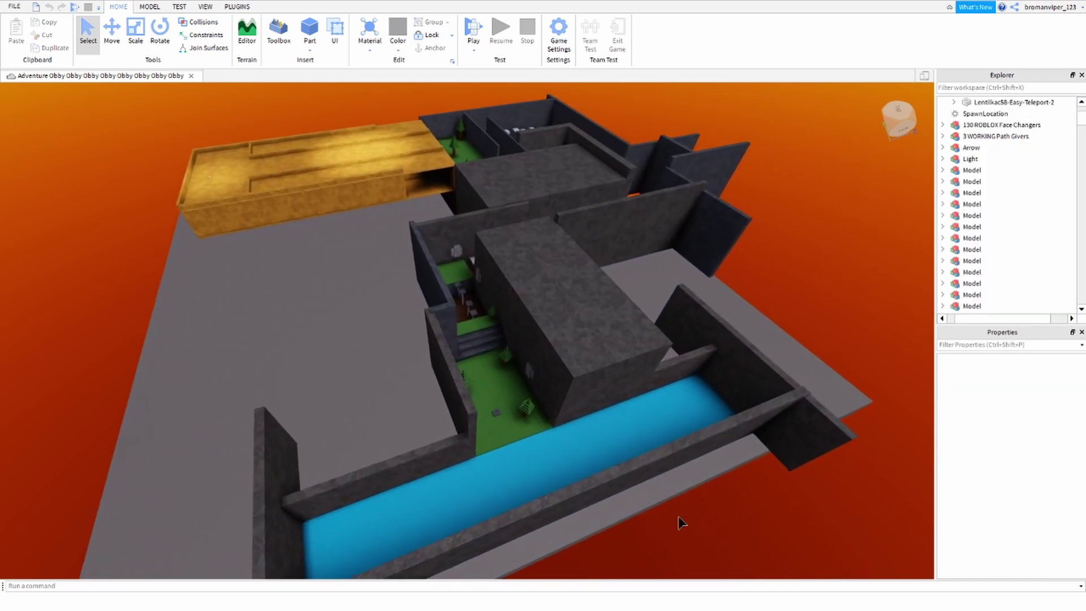
pyautogui.scroll(15, 682, 523)
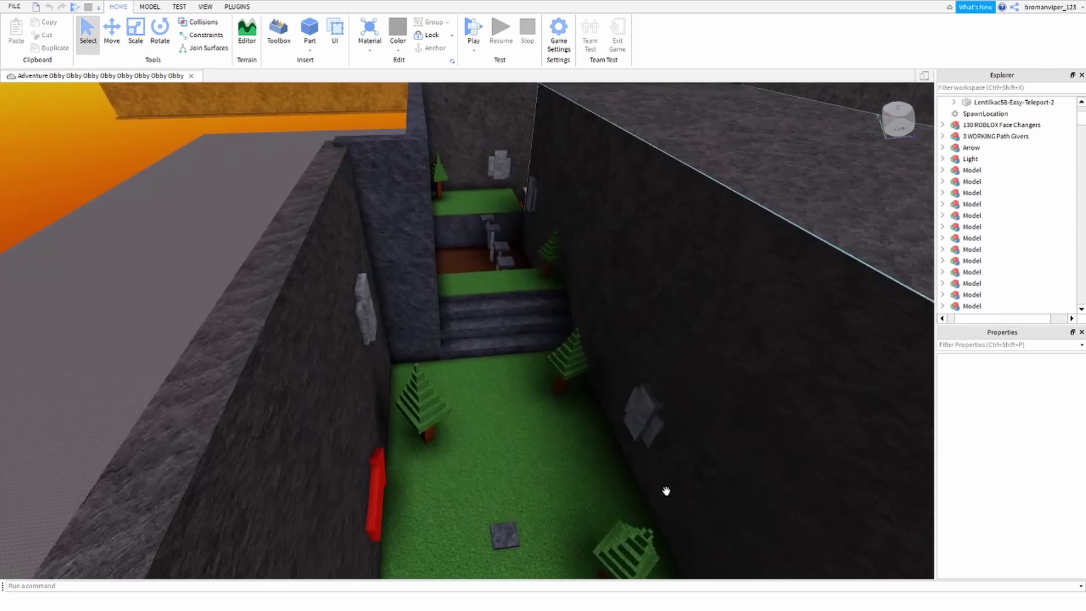
pyautogui.scroll(3, 452, 461)
pyautogui.moveTo(449, 466); pyautogui.dragTo(449, 466, button='right')
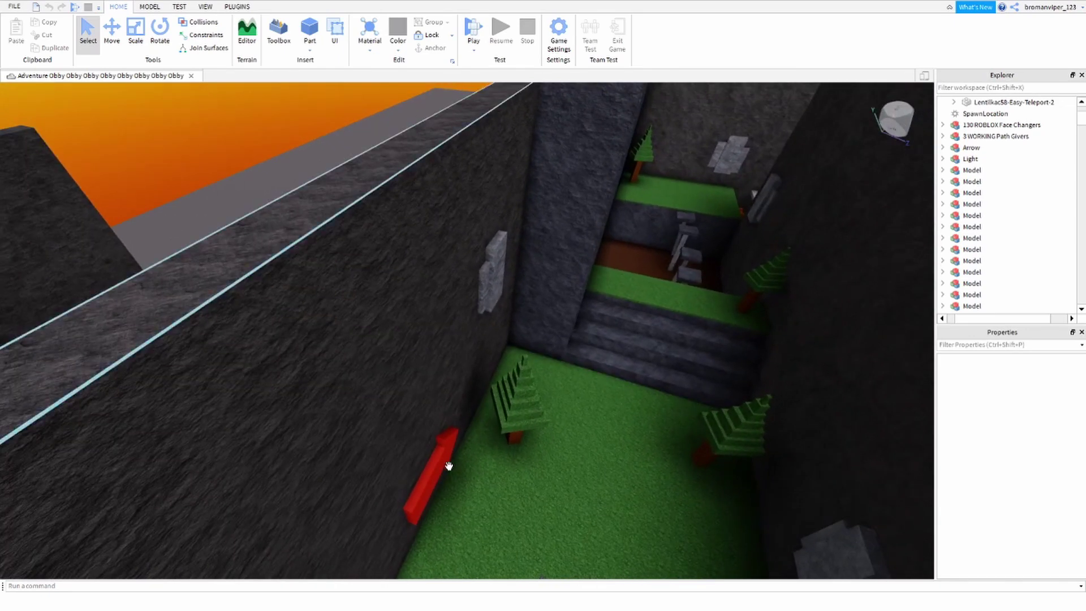
pyautogui.moveTo(533, 473); pyautogui.dragTo(532, 474, button='right')
pyautogui.press('w')
# Step: Insert a Sound object into Workspace, keep it selected, and widen the Explorer and Properties area
pyautogui.scroll(3, 996, 280)
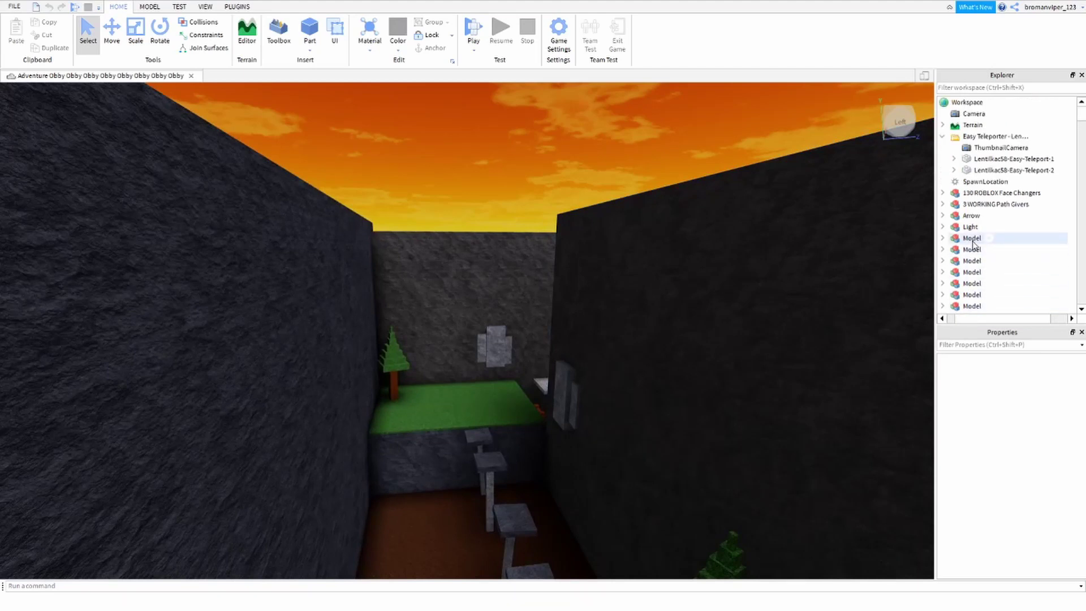
pyautogui.click(942, 137)
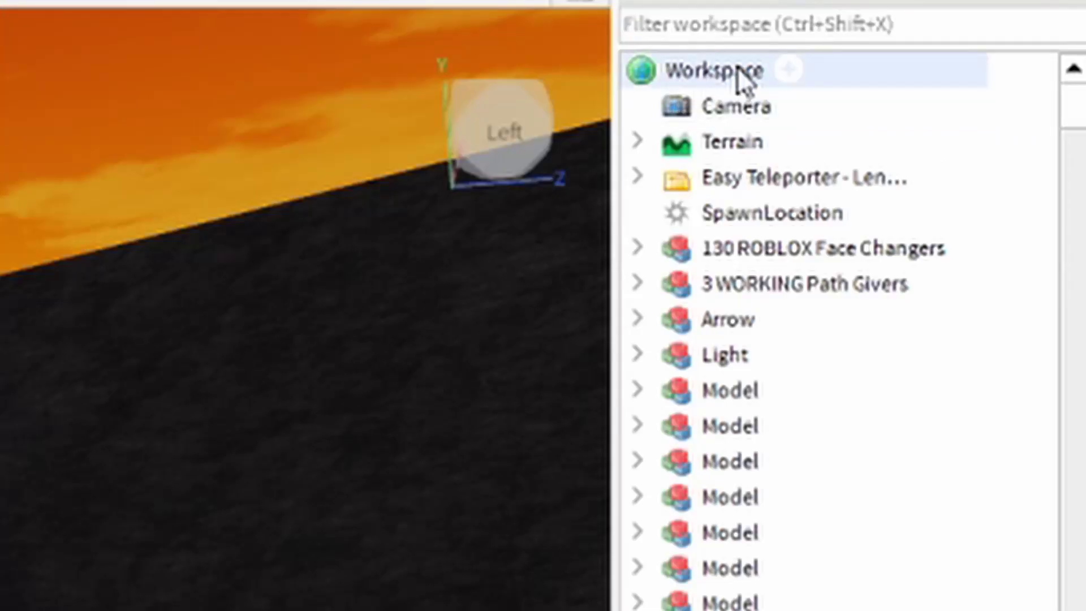
pyautogui.click(789, 69)
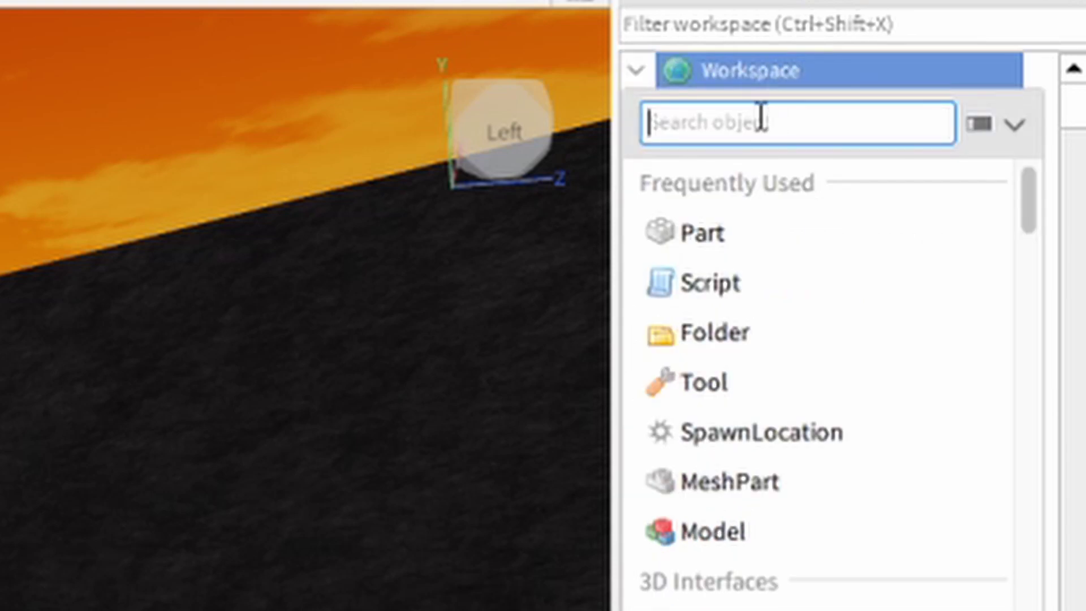
pyautogui.write('s')
pyautogui.click(733, 325)
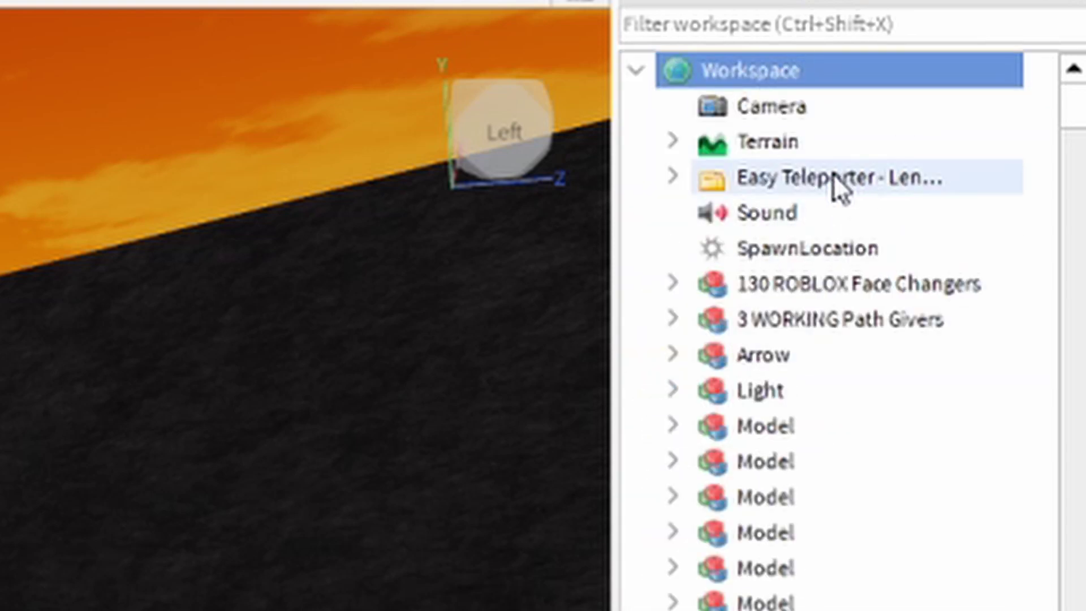
pyautogui.click(734, 215)
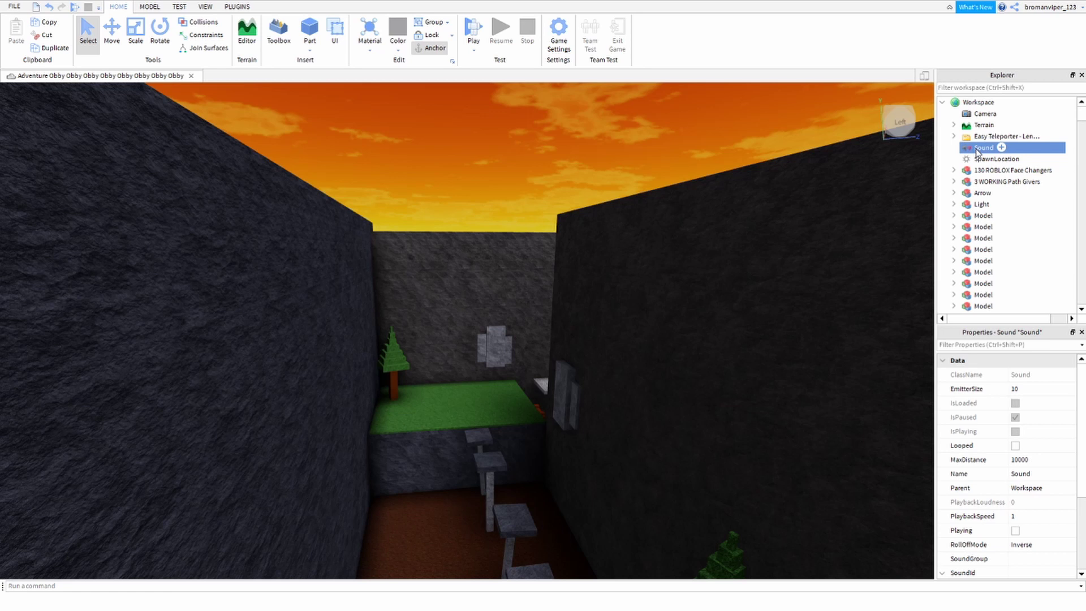
pyautogui.moveTo(977, 151); pyautogui.dragTo(978, 103)
pyautogui.moveTo(935, 228); pyautogui.dragTo(854, 228)
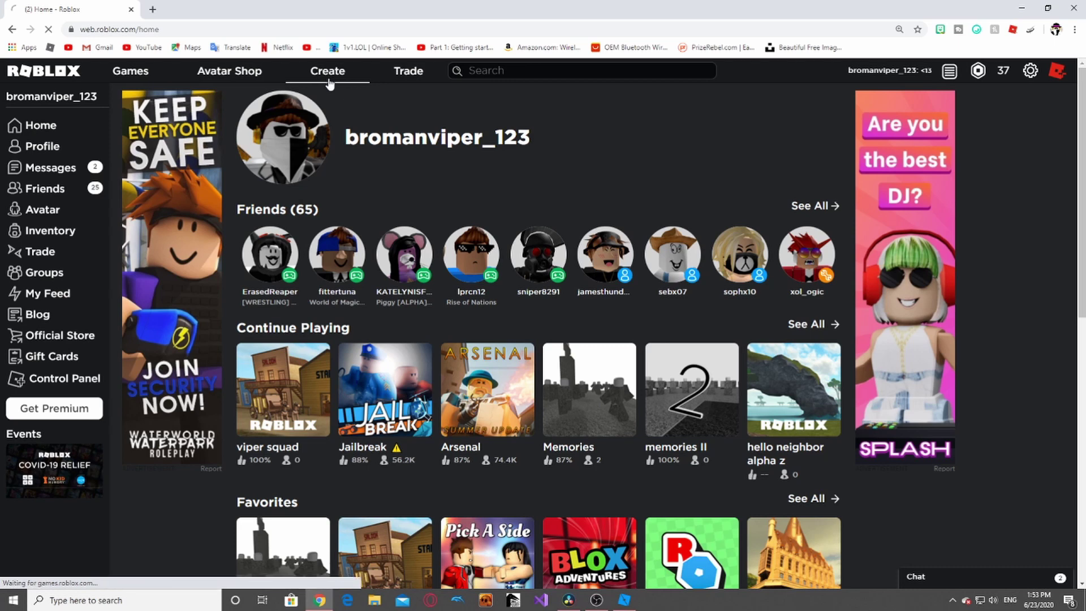
# Step: On the Roblox website, open the creation Library and show its Audio category
pyautogui.click(351, 78)
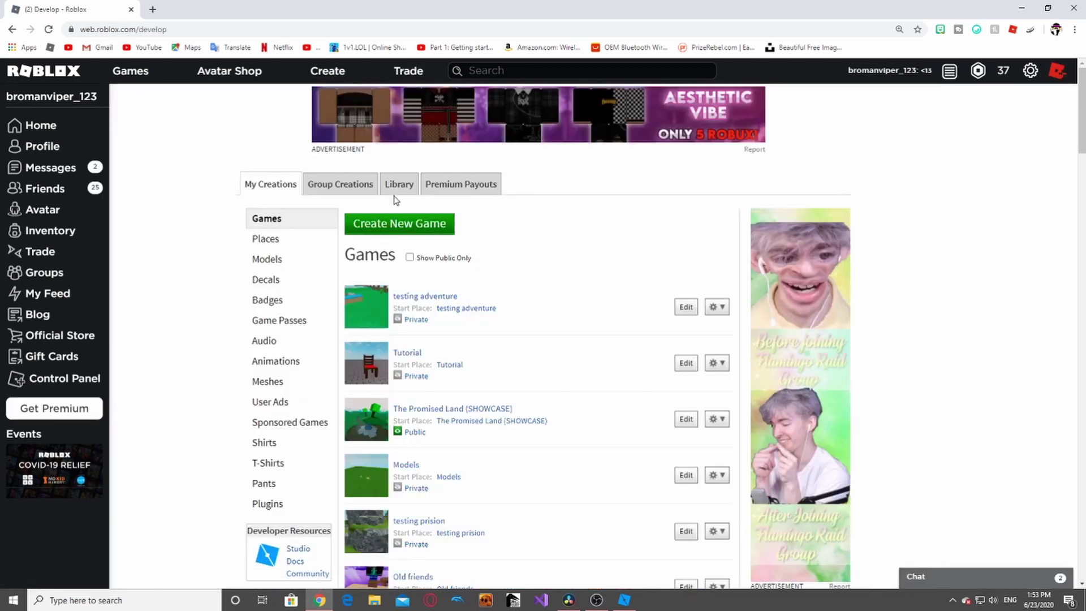
pyautogui.click(399, 191)
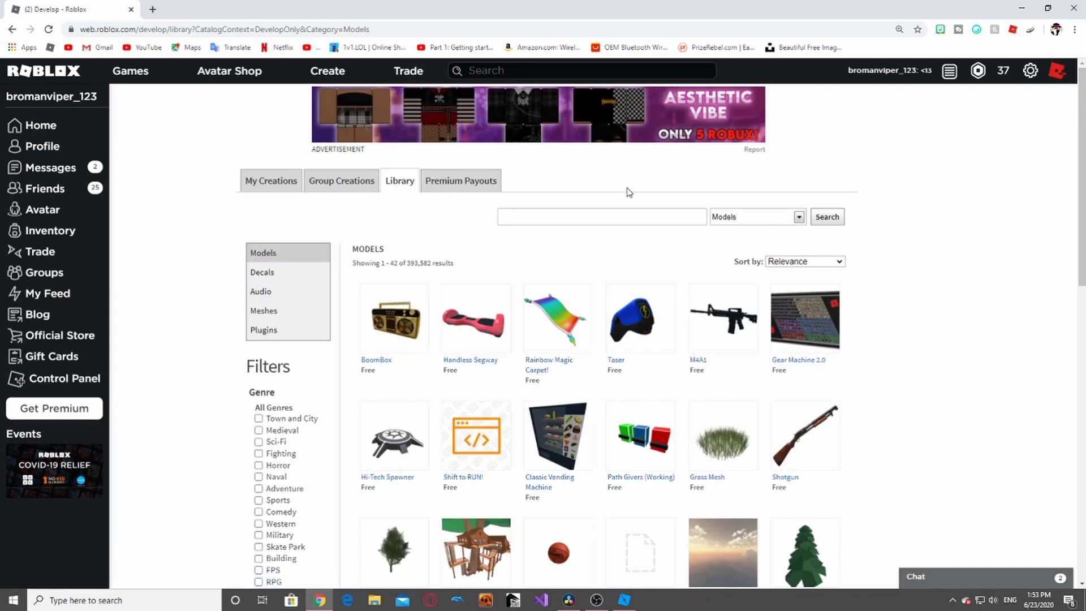
pyautogui.click(750, 217)
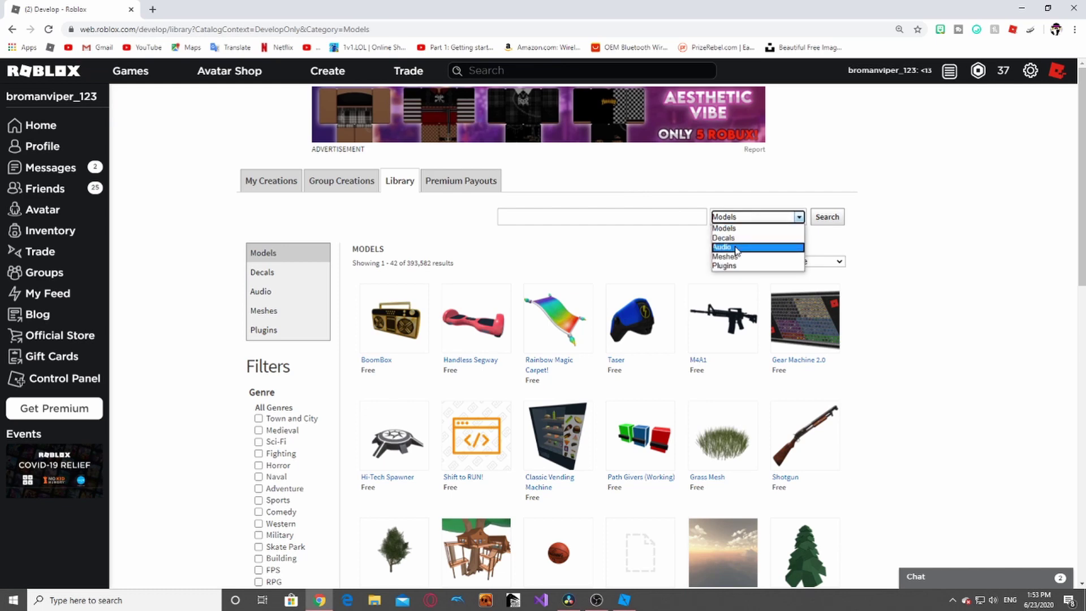
pyautogui.click(729, 247)
pyautogui.moveTo(541, 310)
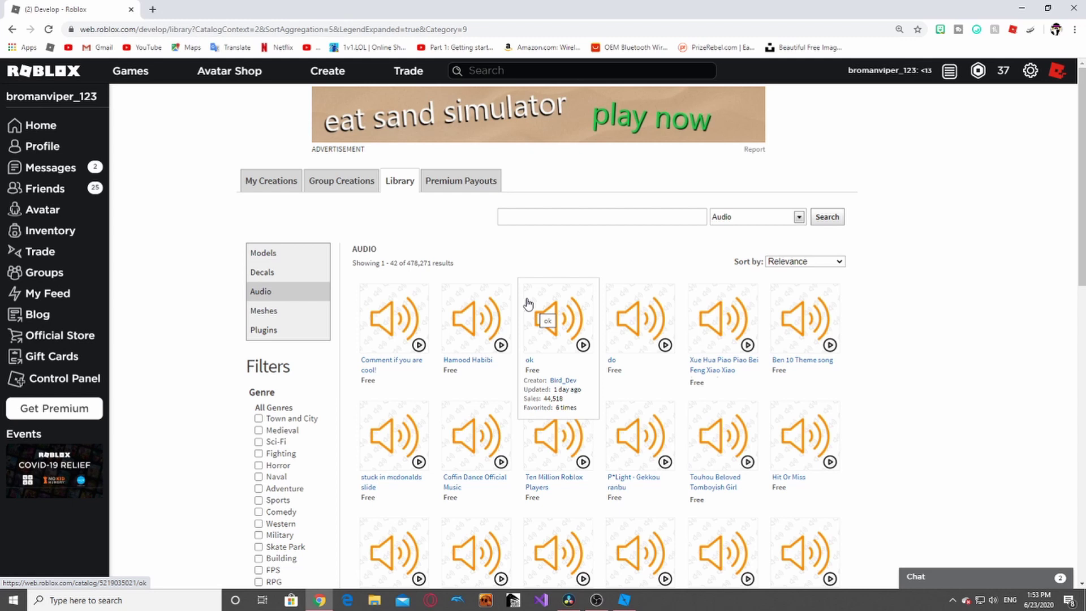
# Step: Search the audio library for "the fat rat" and open the track "The Fat Rat - Time Lapse"
pyautogui.click(570, 215)
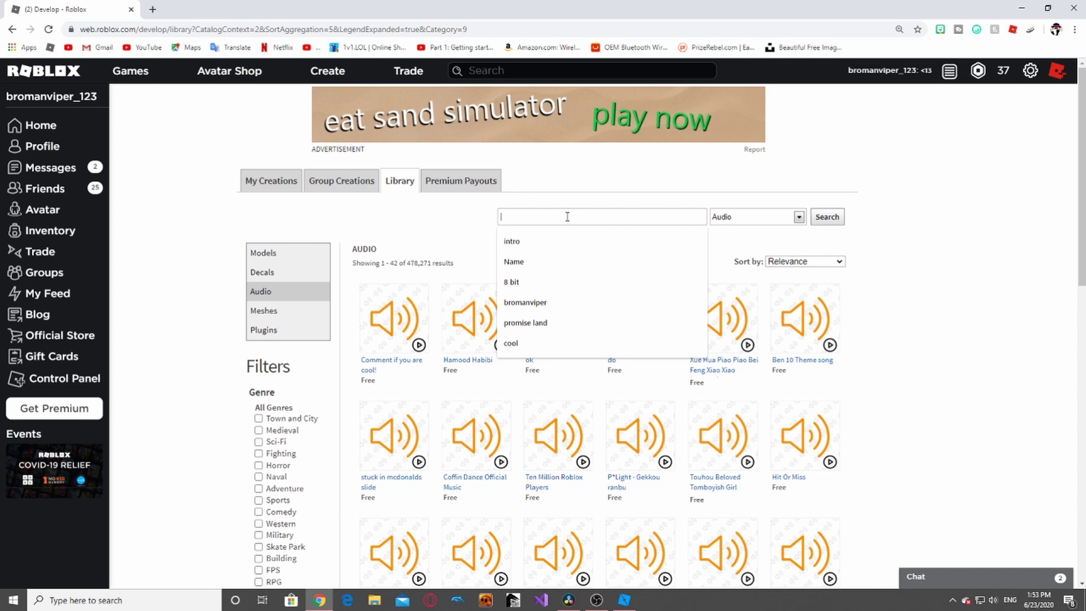
pyautogui.write('the fat')
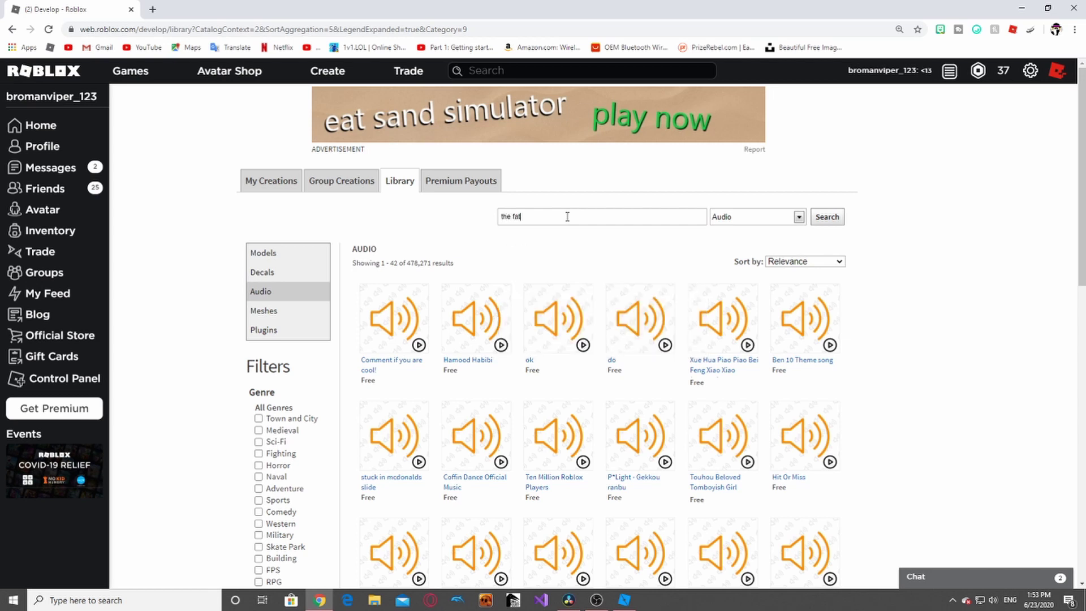
pyautogui.write(' rat')
pyautogui.press('Return')
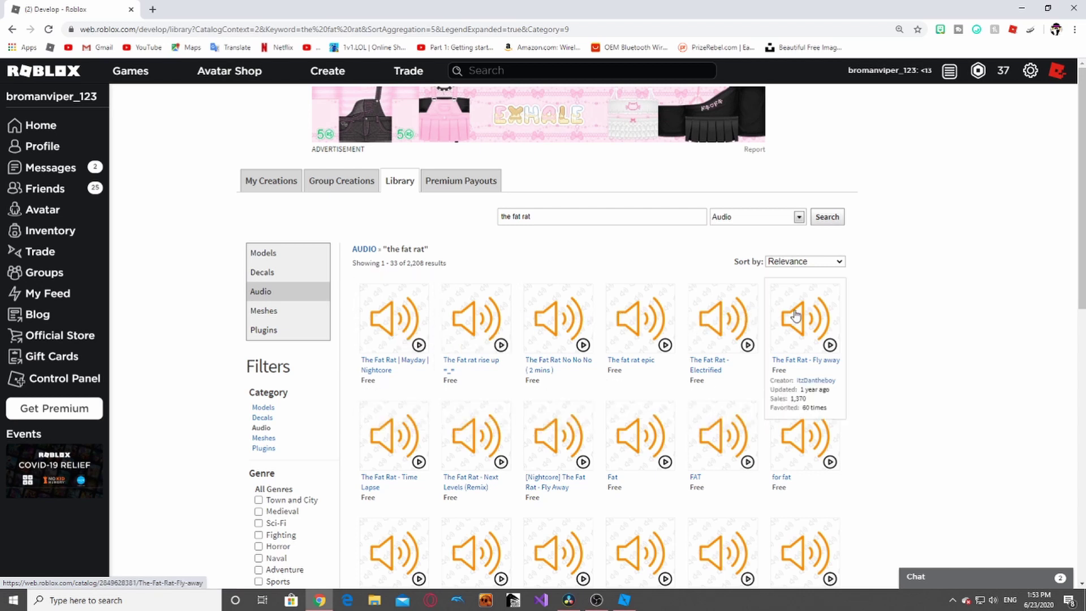
pyautogui.click(389, 450)
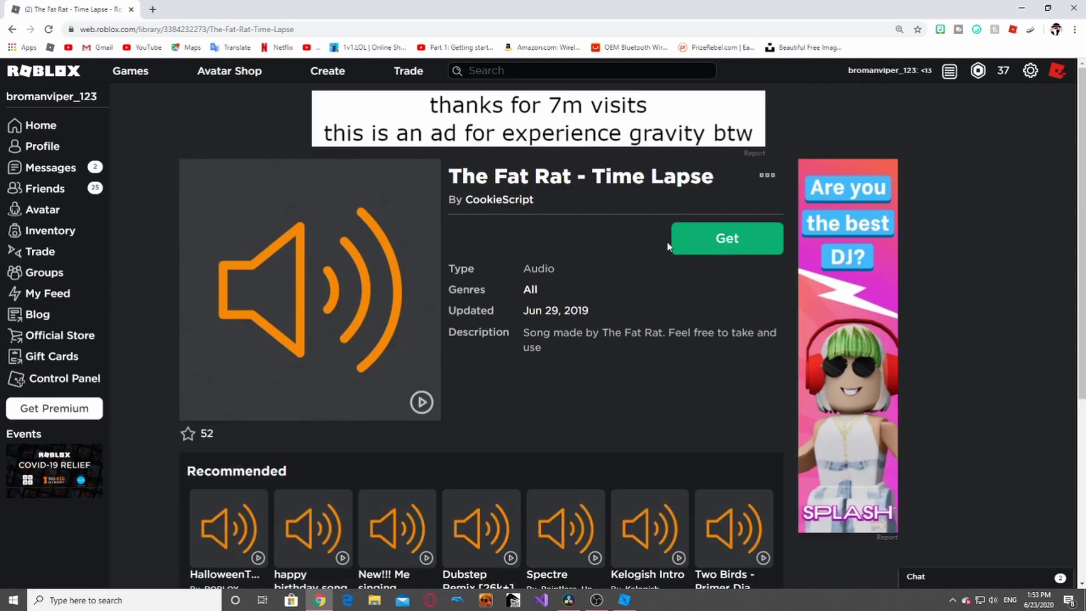
pyautogui.doubleClick(208, 29)
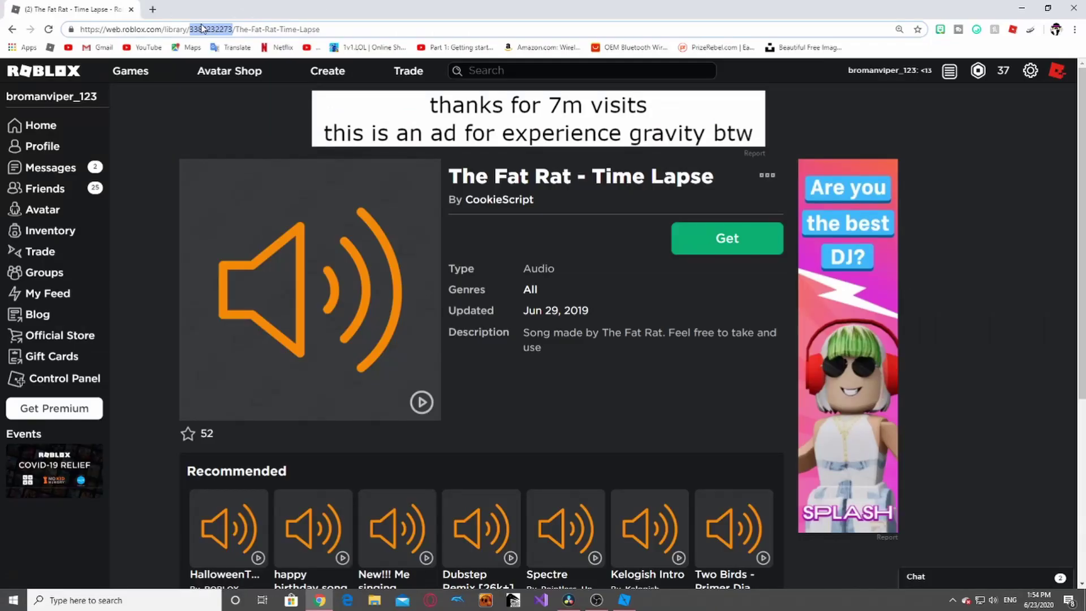
pyautogui.rightClick(202, 28)
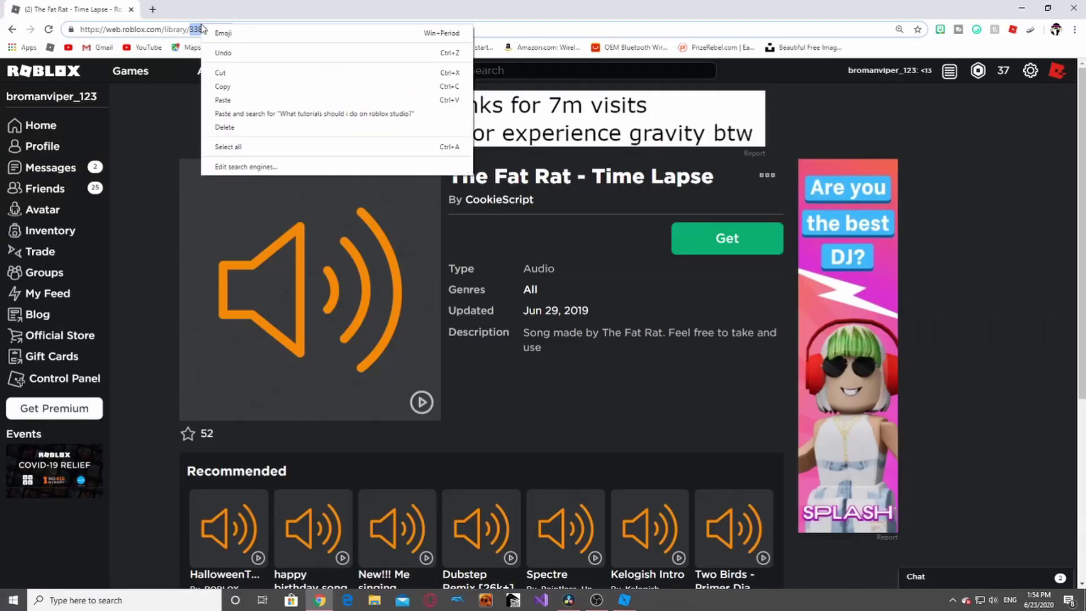
pyautogui.click(230, 88)
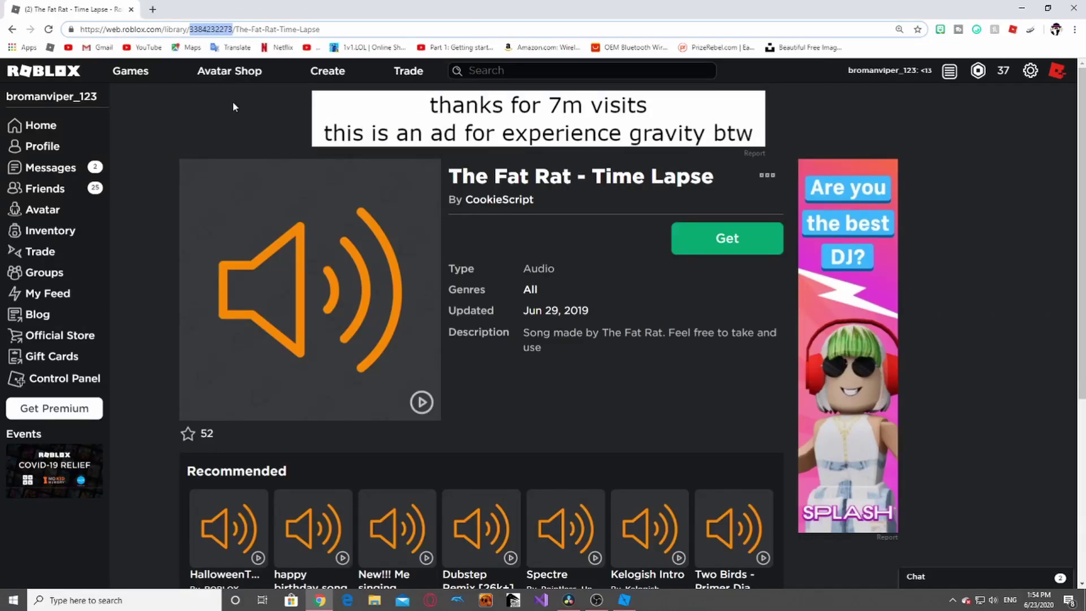
pyautogui.click(623, 601)
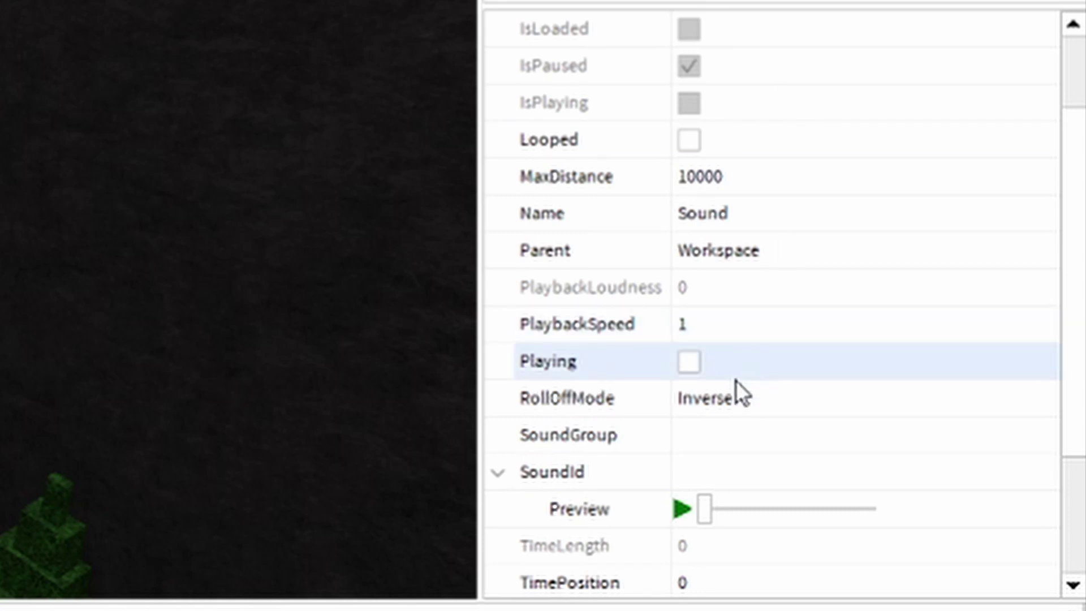
pyautogui.click(702, 469)
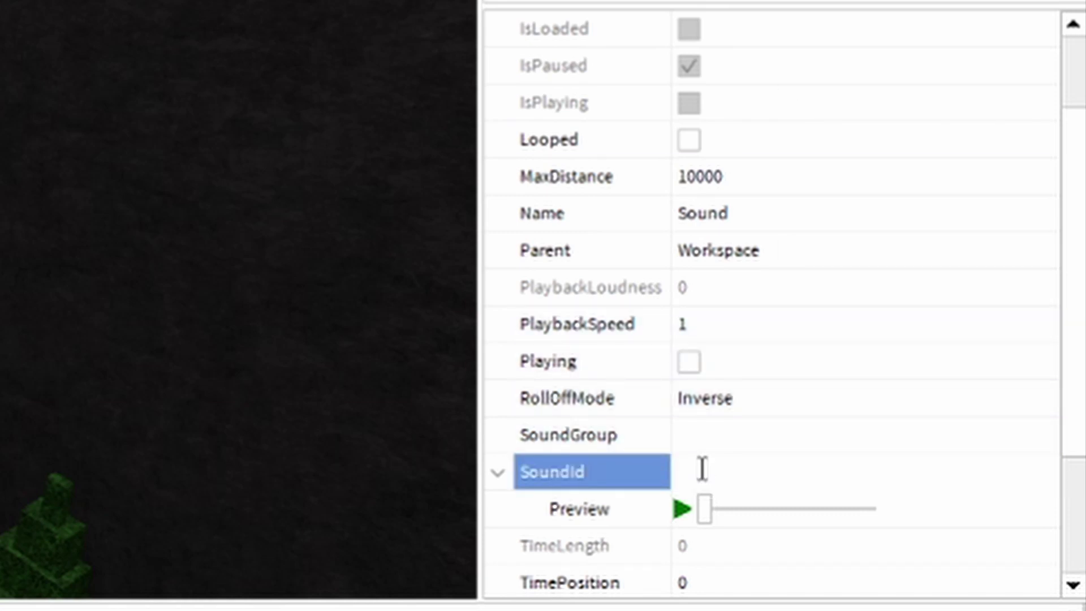
pyautogui.rightClick(701, 470)
pyautogui.click(799, 376)
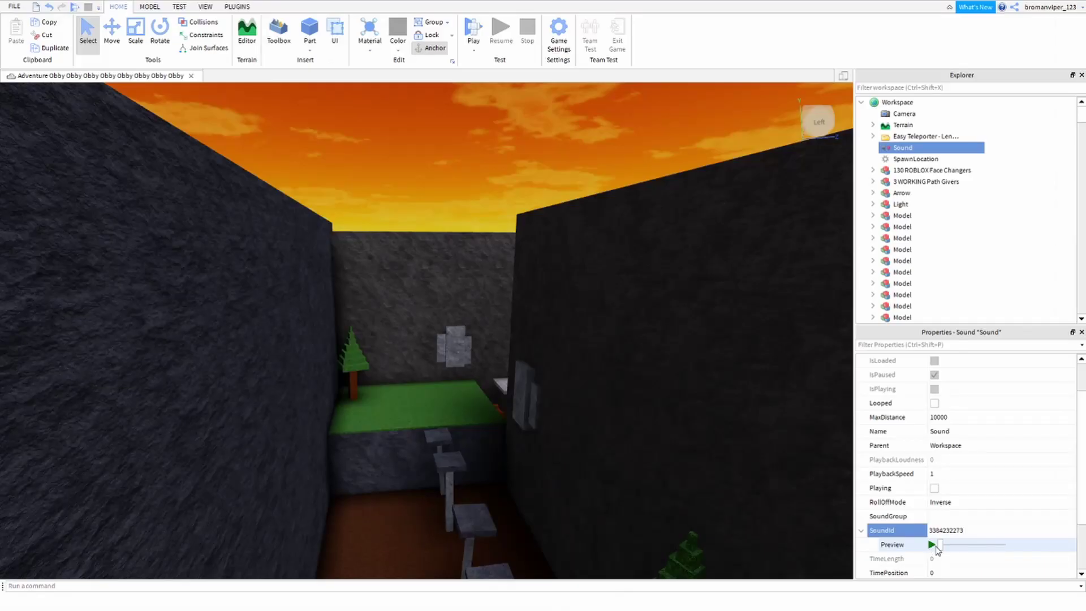
# Step: Preview the Sound's audio and enable its Looped property
pyautogui.click(681, 507)
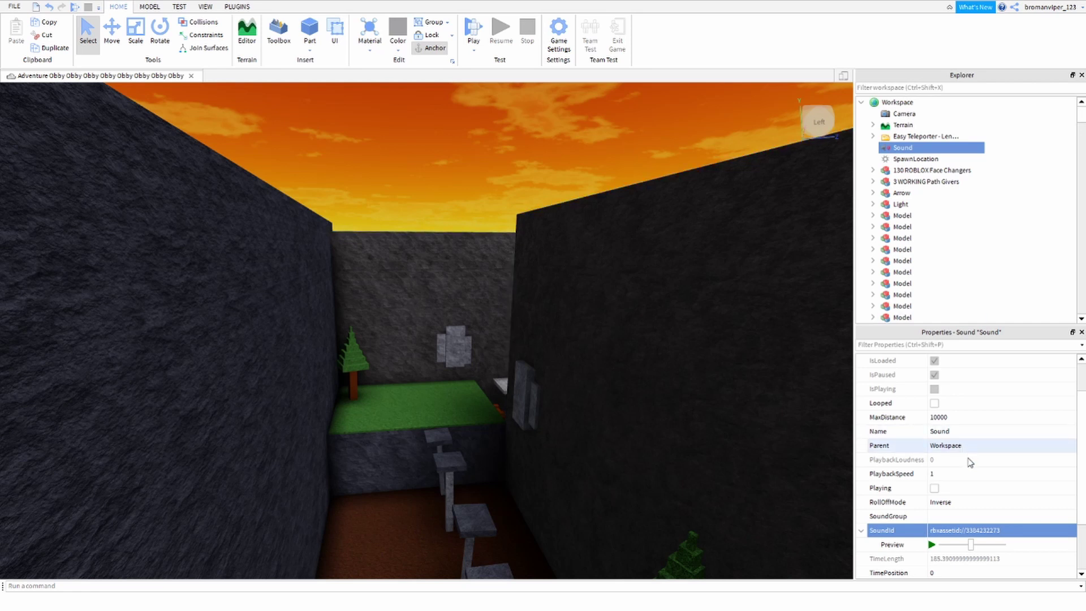
pyautogui.scroll(3, 934, 489)
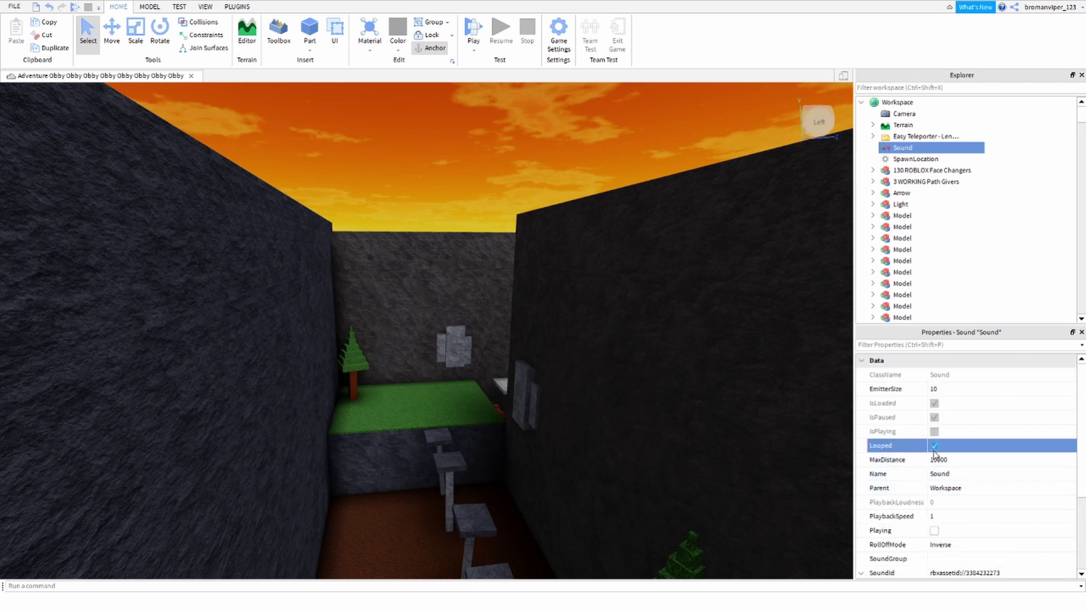
pyautogui.scroll(-1, 933, 456)
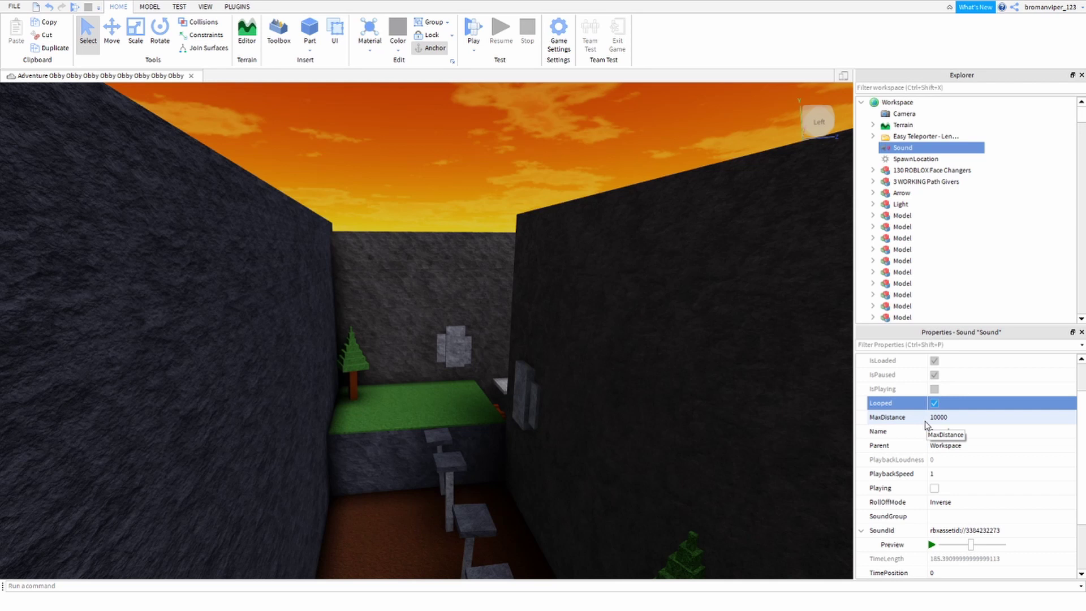
# Step: Insert a new Script into ServerScriptService
pyautogui.scroll(-2, 988, 188)
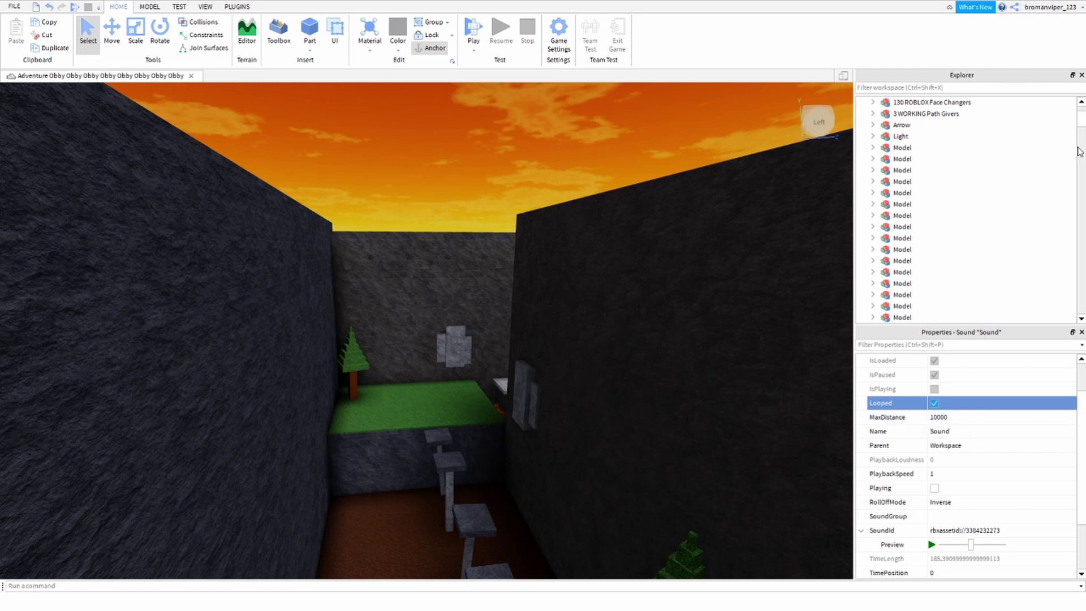
pyautogui.moveTo(1082, 125); pyautogui.dragTo(1050, 318)
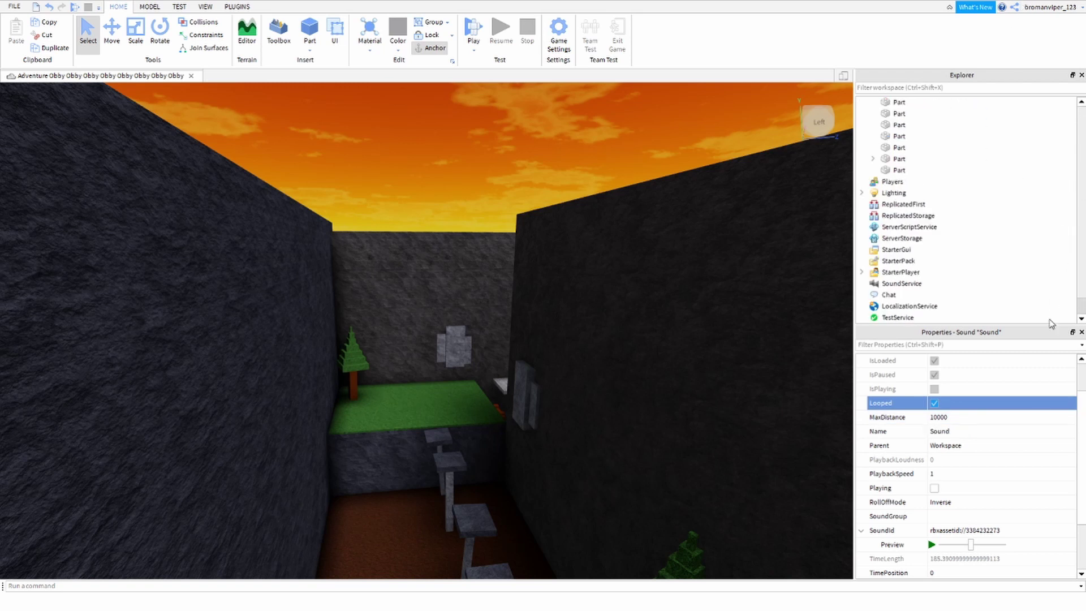
pyautogui.click(902, 241)
pyautogui.click(911, 228)
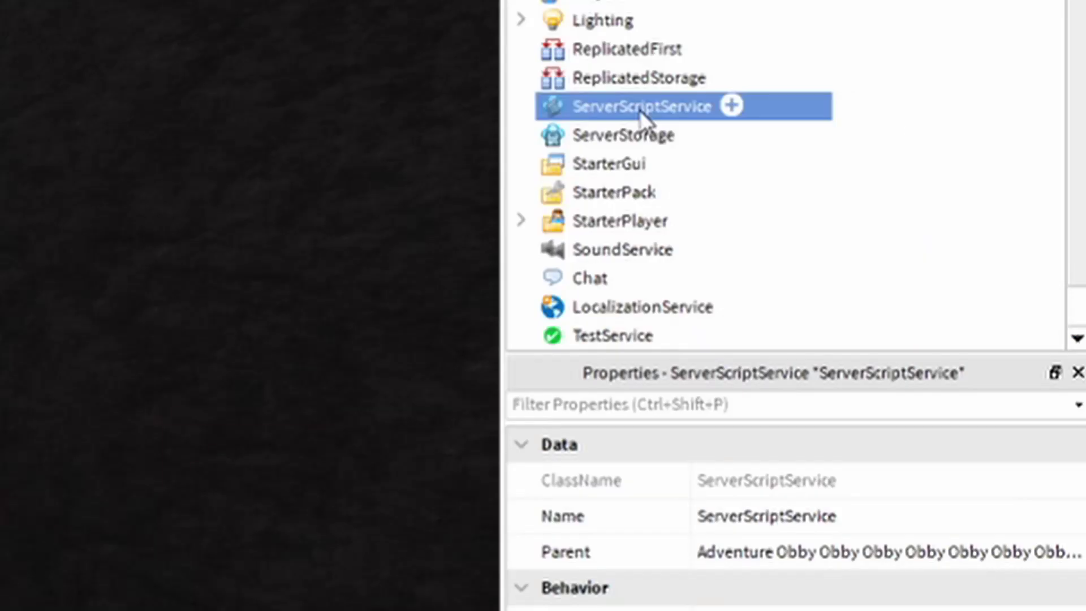
pyautogui.rightClick(908, 228)
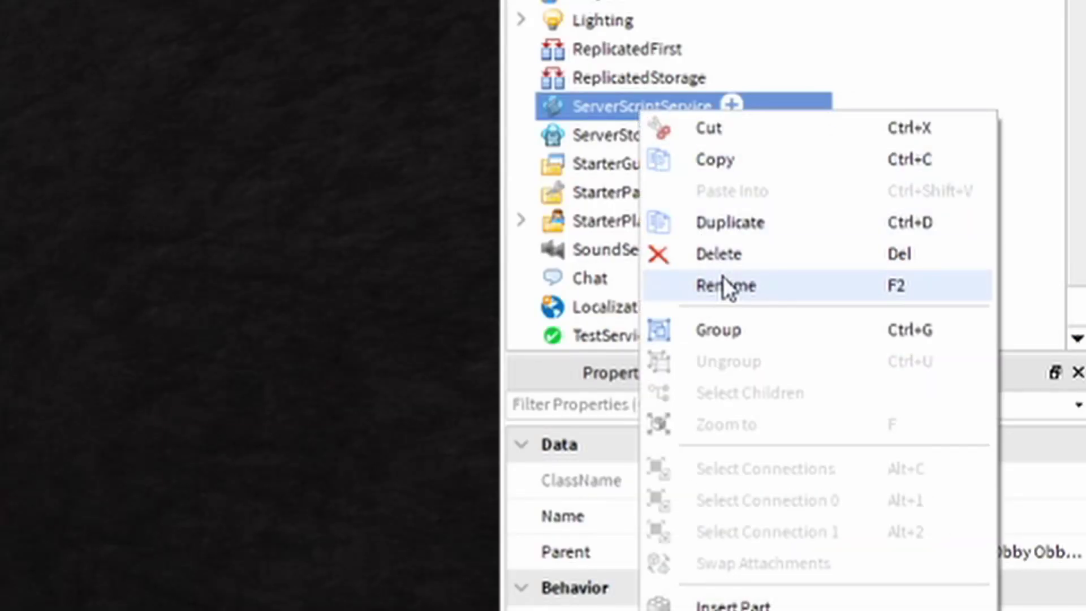
pyautogui.click(809, 610)
pyautogui.click(731, 105)
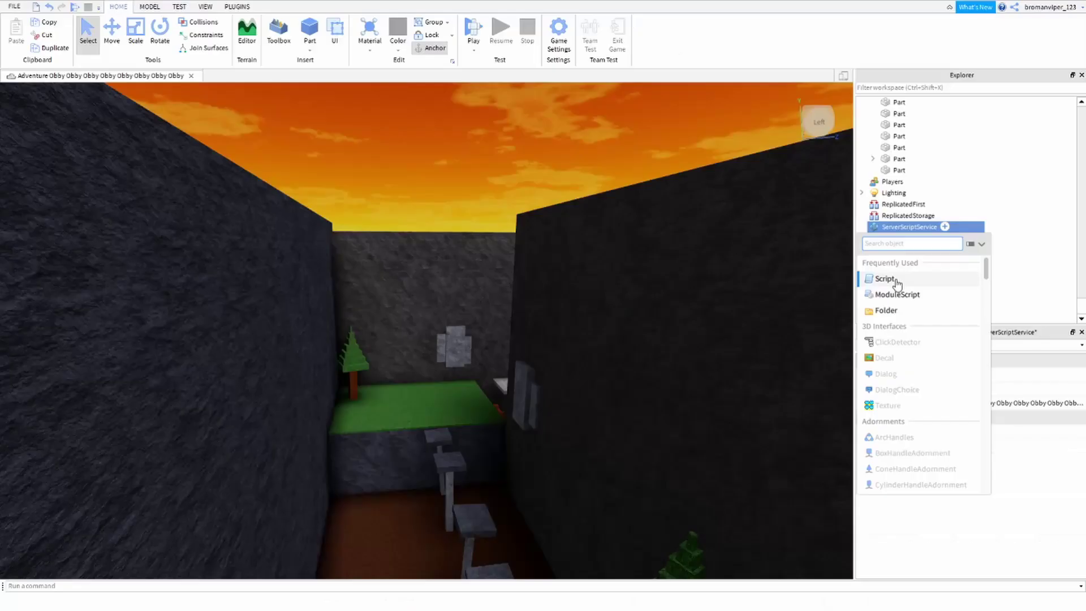
pyautogui.click(611, 242)
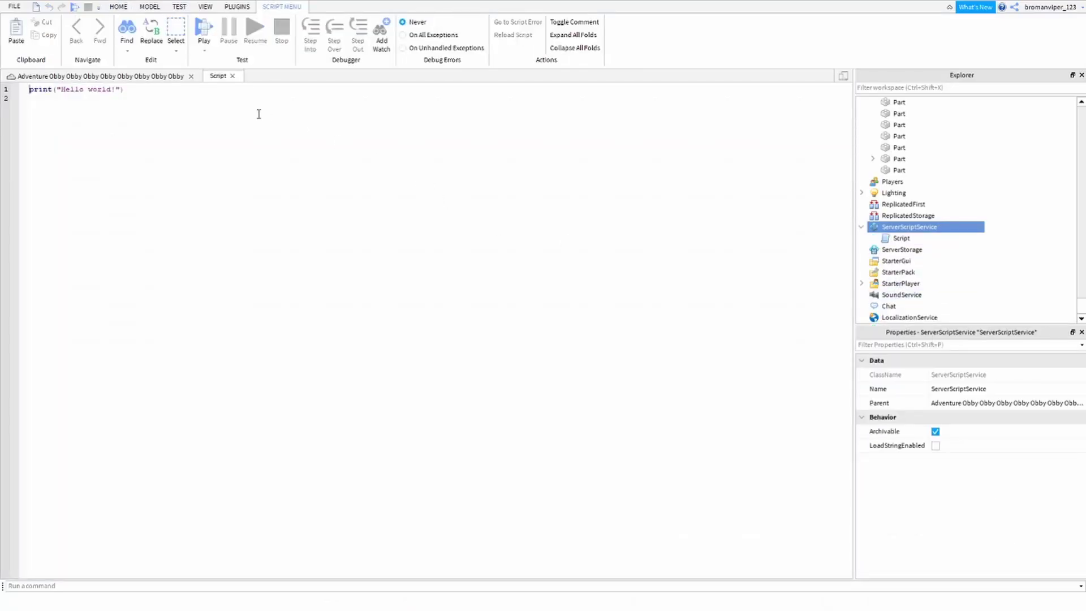
# Step: Replace the script's default code with game.Workspace.Sound:Play() and enlarge the code text
pyautogui.hotkey('ctrl', 'a')
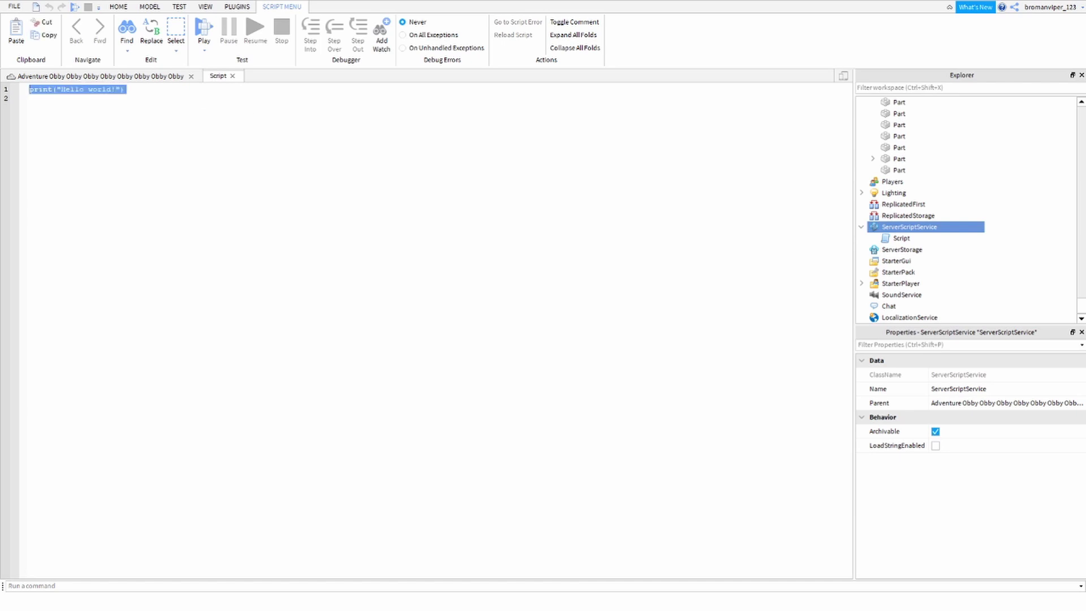
pyautogui.press('BackSpace')
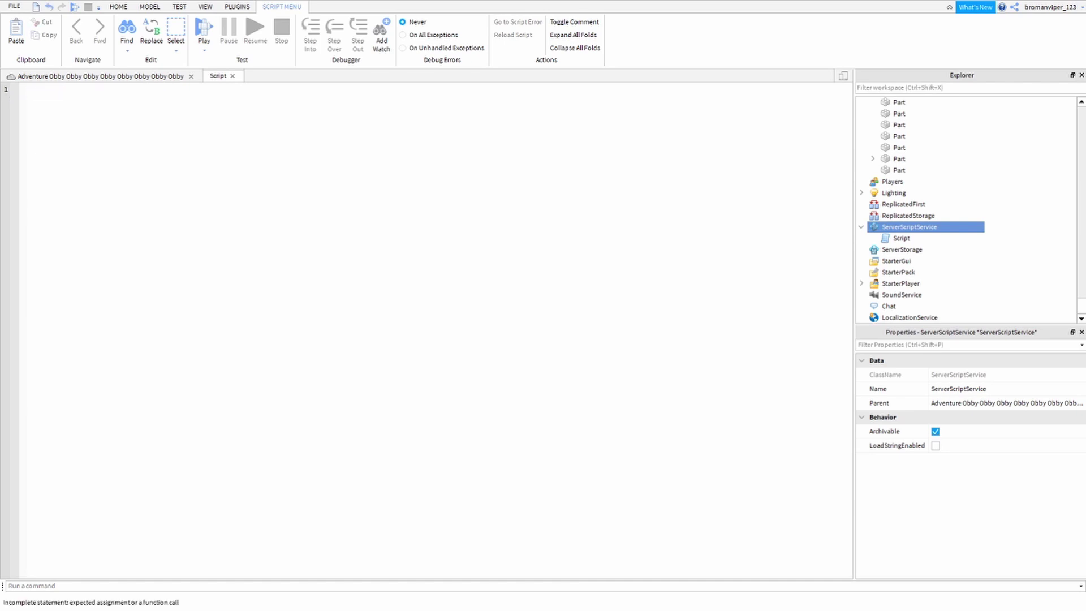
pyautogui.write('game.w')
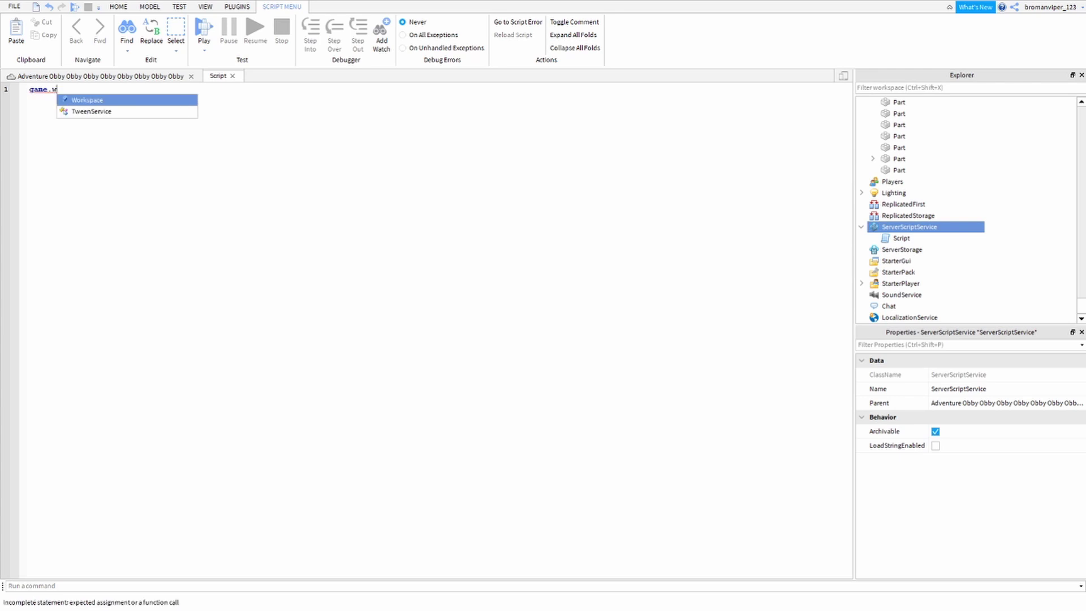
pyautogui.press('Tab')
pyautogui.keyDown('ctrl'); pyautogui.scroll(4, 153, 200); pyautogui.keyUp('ctrl')
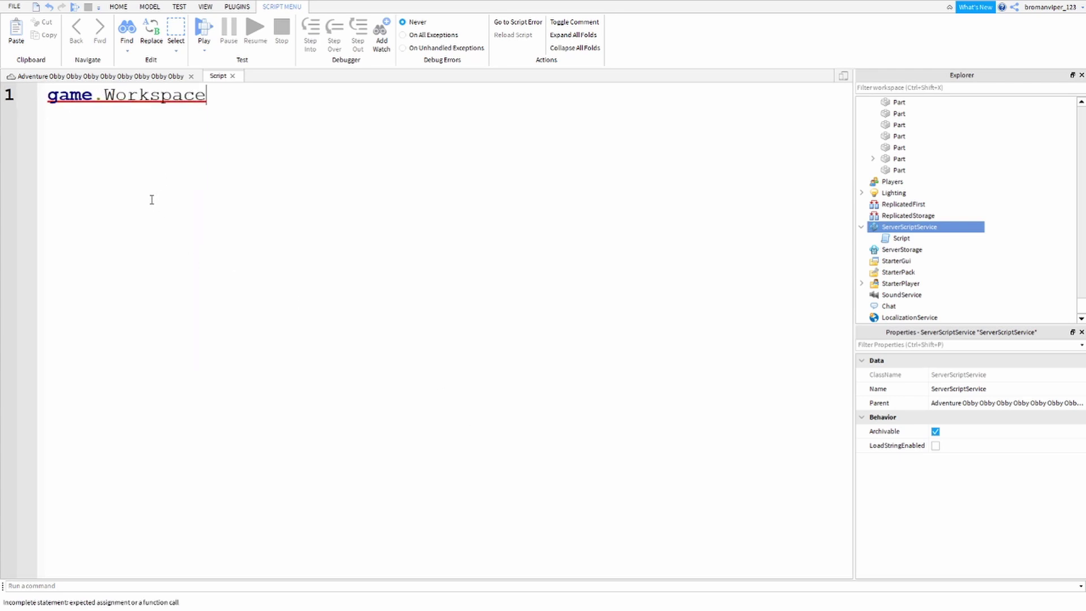
pyautogui.write('.s')
pyautogui.press('Tab')
pyautogui.write(':')
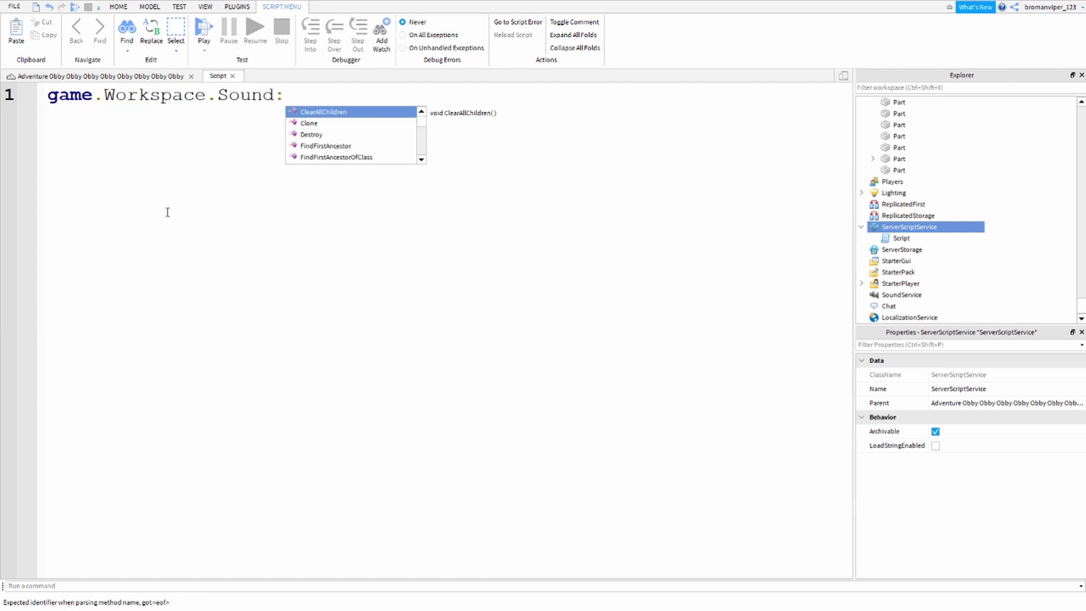
pyautogui.write('p')
pyautogui.press('Tab')
pyautogui.write('()')
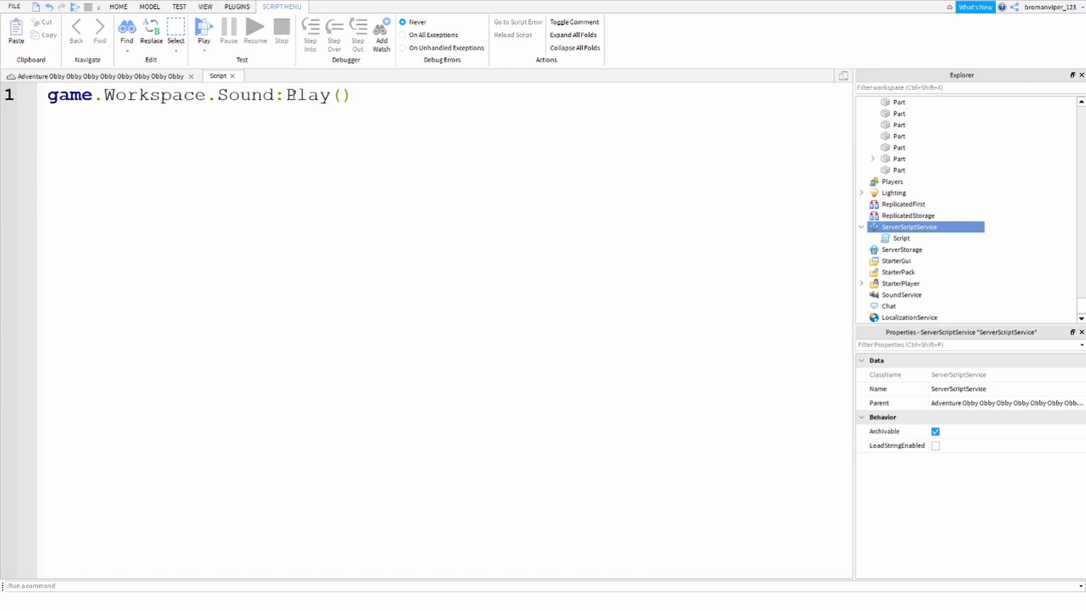
pyautogui.moveTo(369, 93); pyautogui.dragTo(98, 77)
pyautogui.click(320, 175)
# Step: Return to the place view, start a playtest, and move the character over the first jumps to the raised grass platform
pyautogui.click(72, 75)
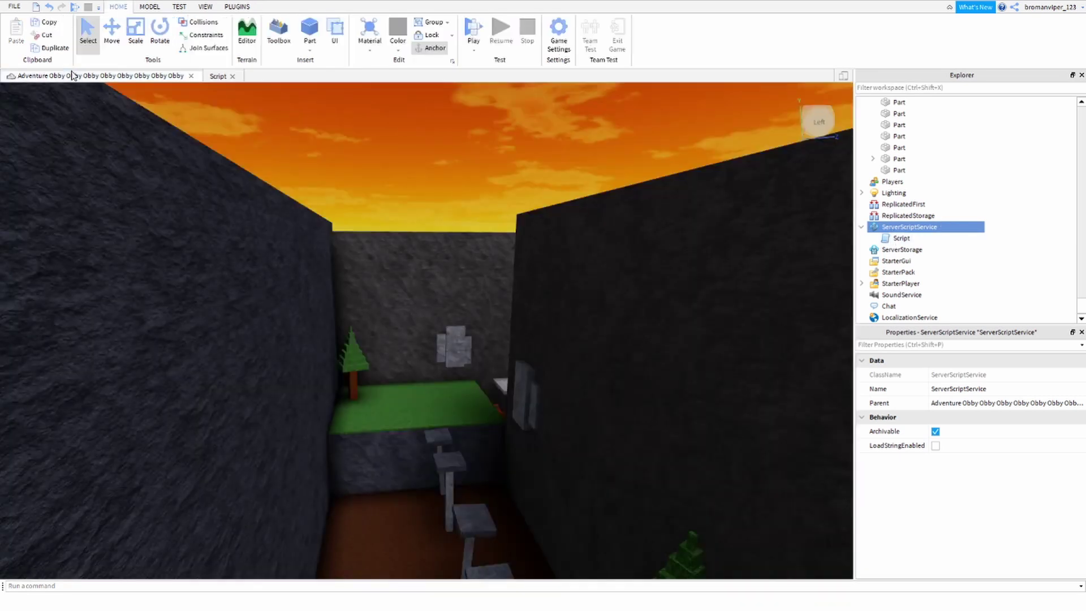
pyautogui.click(478, 35)
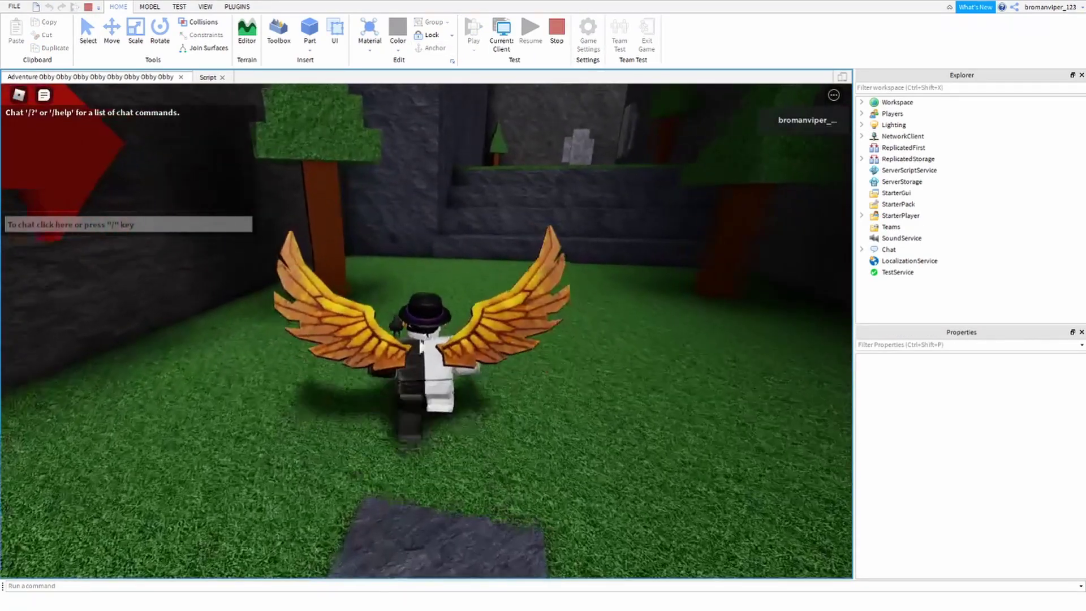
pyautogui.press('w')
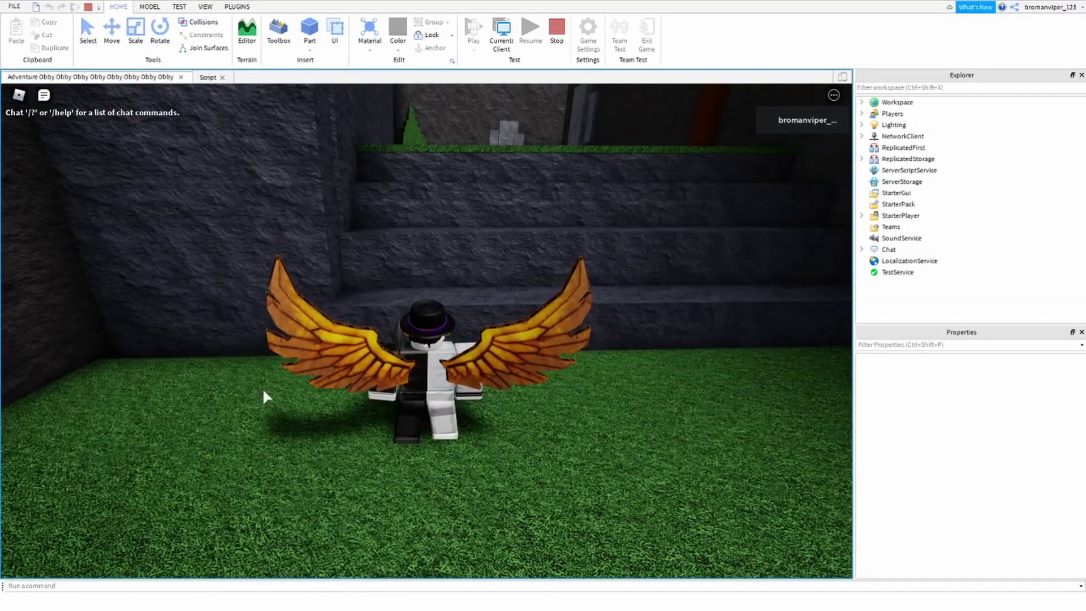
pyautogui.press('w')
pyautogui.press('space')
pyautogui.moveTo(262, 388); pyautogui.dragTo(263, 388, button='right')
pyautogui.press('w')
pyautogui.press('space')
pyautogui.press('w')
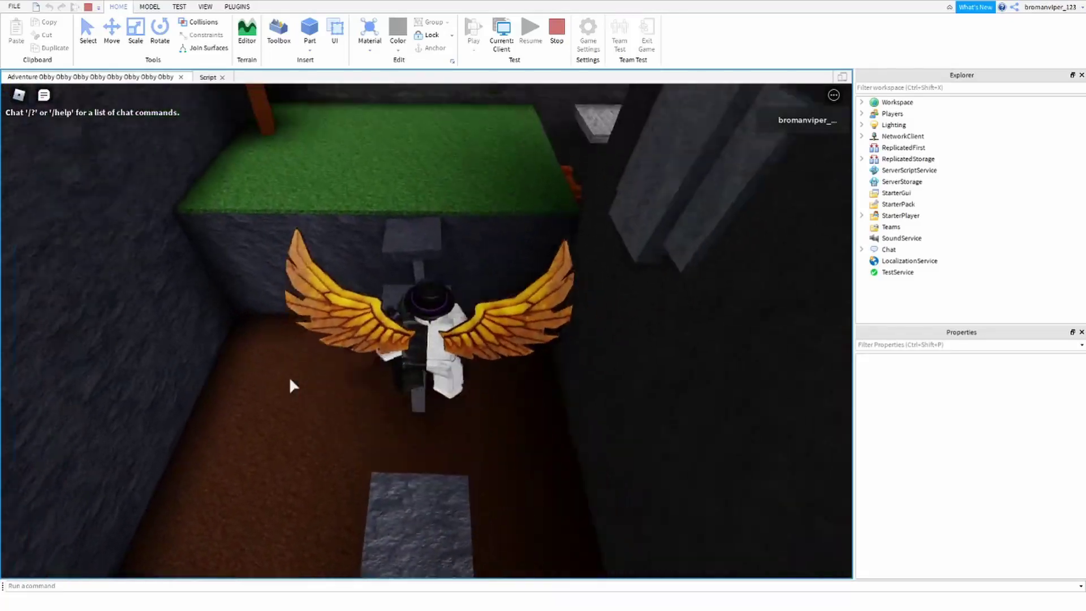
pyautogui.press('space')
pyautogui.press('space')
pyautogui.press('w')
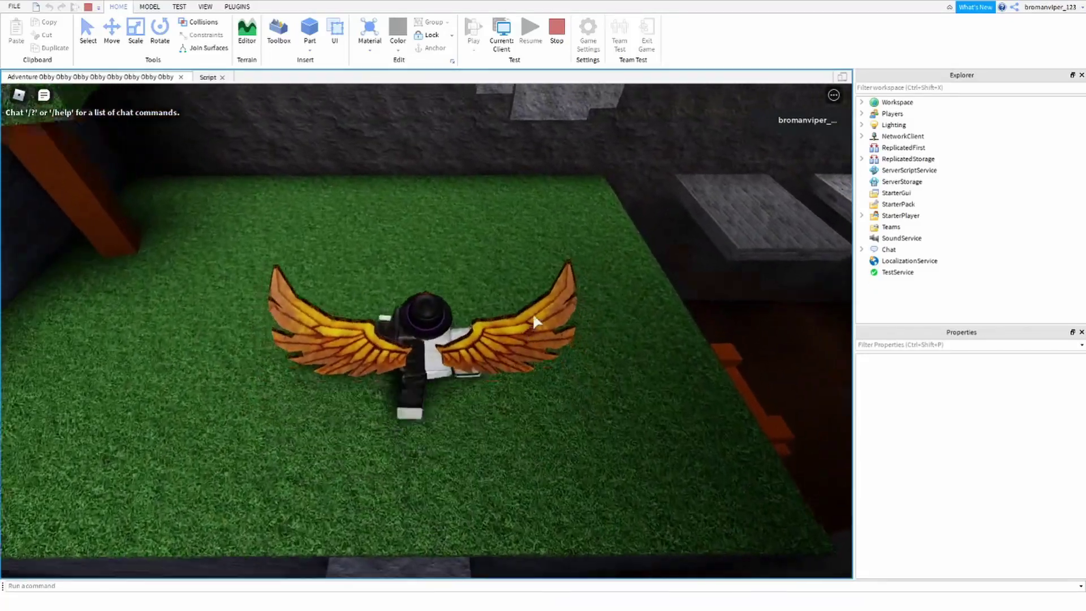
# Step: In the playtest, jump off the grass platform and climb the orange ladder to reach the lava section
pyautogui.moveTo(532, 313); pyautogui.dragTo(533, 315, button='right')
pyautogui.press('w')
pyautogui.press('space')
pyautogui.press('w')
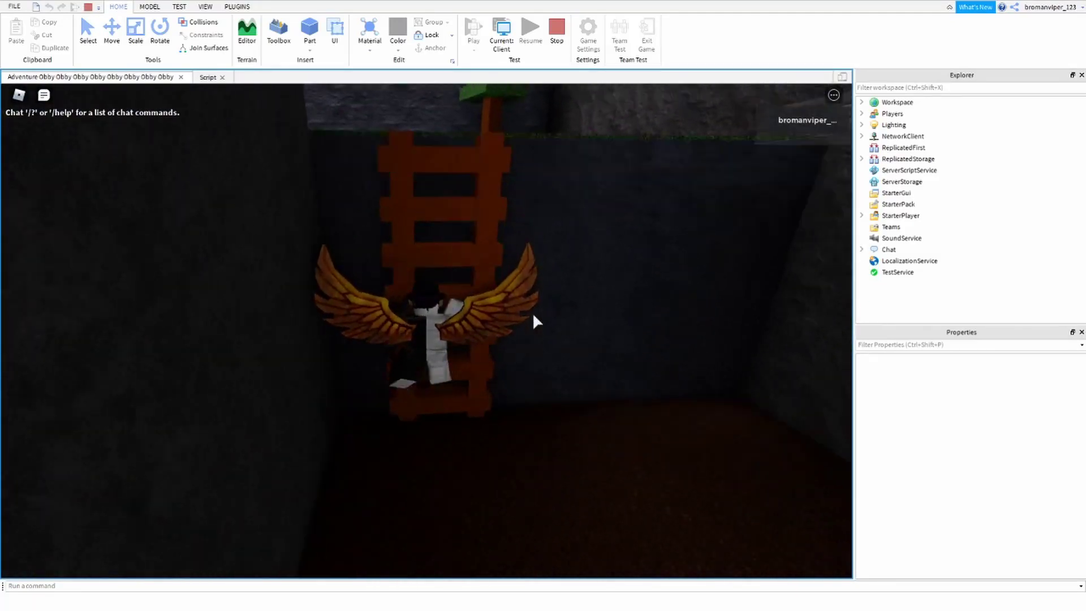
pyautogui.moveTo(457, 328); pyautogui.dragTo(494, 335, button='right')
pyautogui.press('w')
pyautogui.press('space')
pyautogui.press('w')
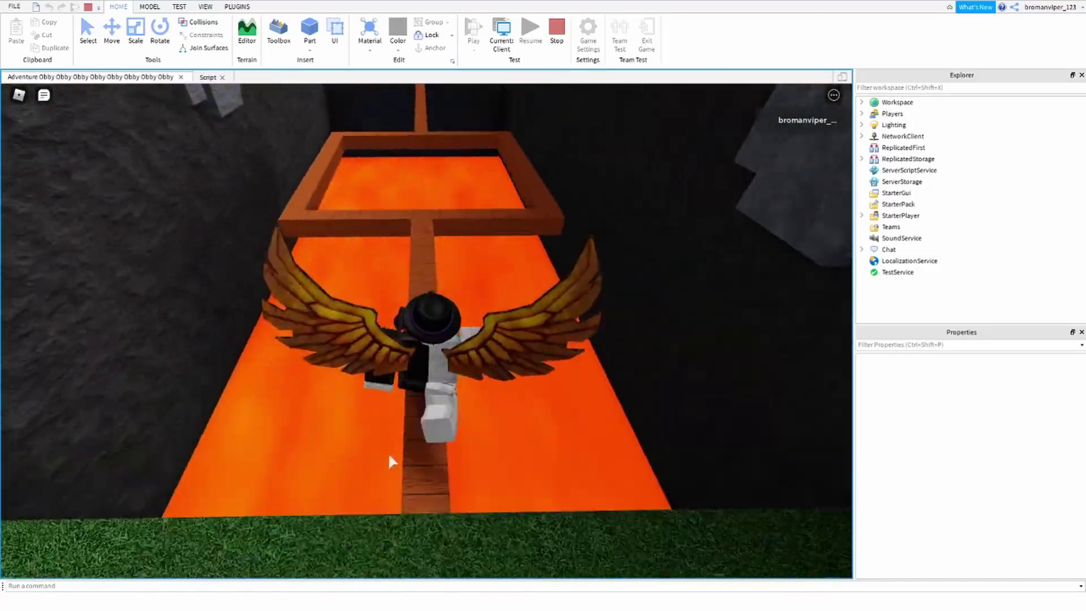
# Step: Guide the character across the beam over the lava, the orange-striped path and the brown balls
pyautogui.press('w')
pyautogui.moveTo(393, 462); pyautogui.dragTo(492, 345, button='right')
pyautogui.press('w')
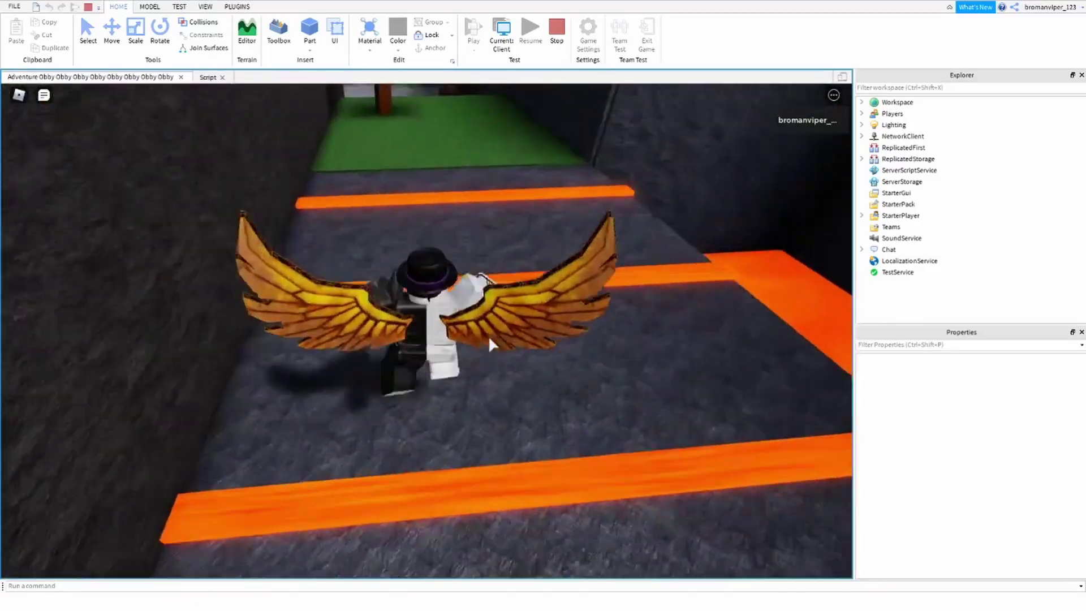
pyautogui.press('w')
pyautogui.press('space')
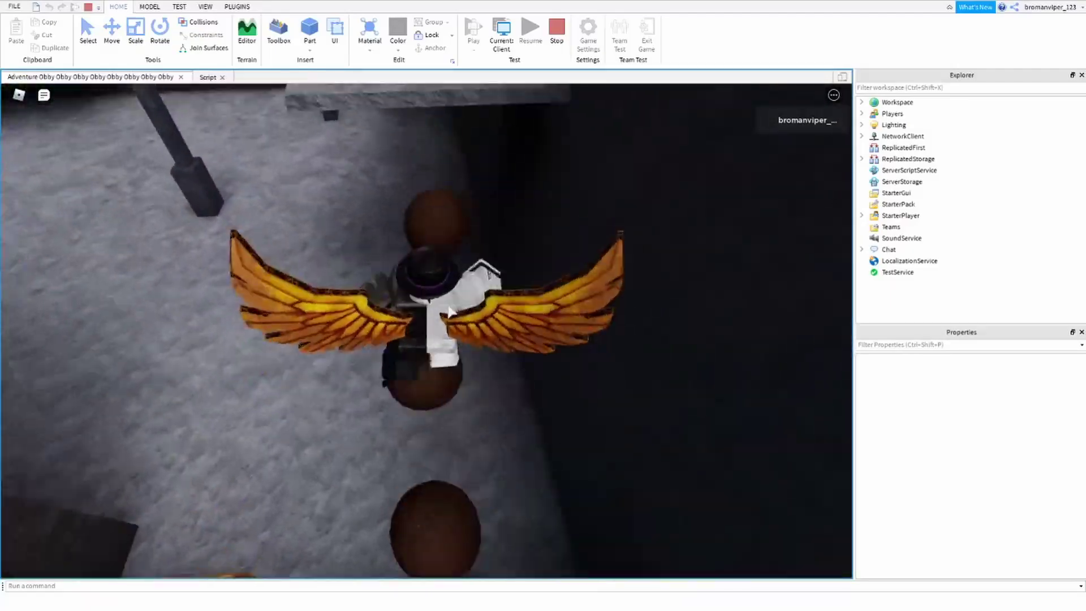
pyautogui.moveTo(446, 310); pyautogui.dragTo(519, 303, button='right')
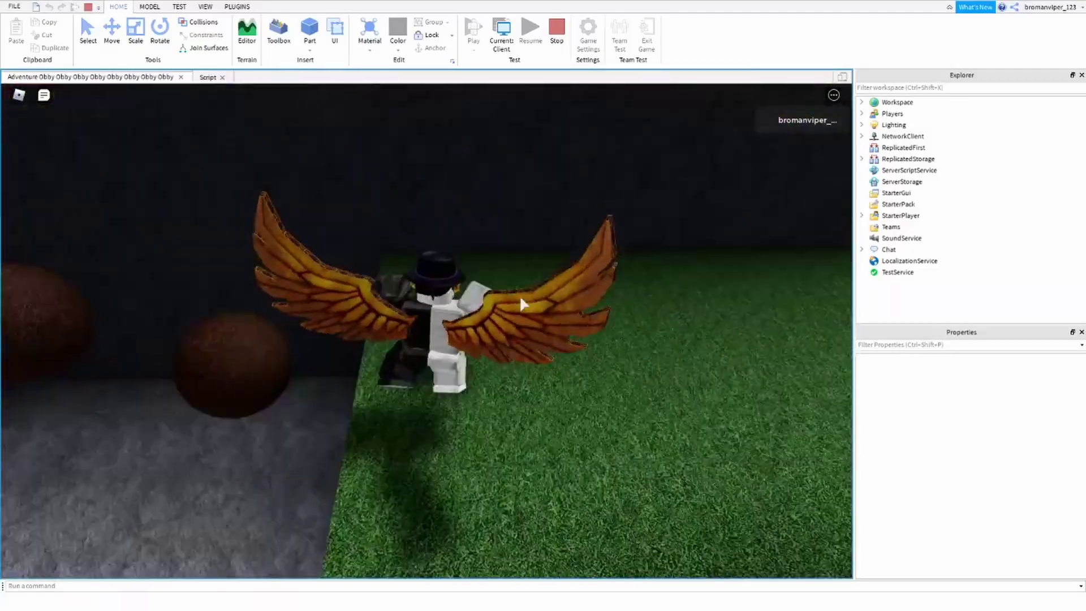
pyautogui.press('w')
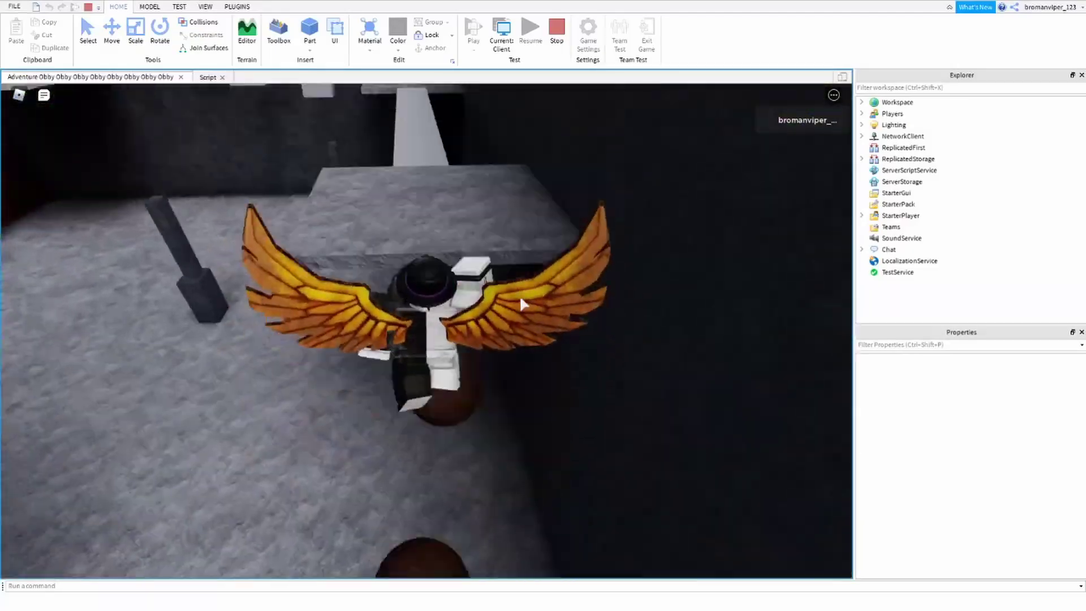
pyautogui.press('w')
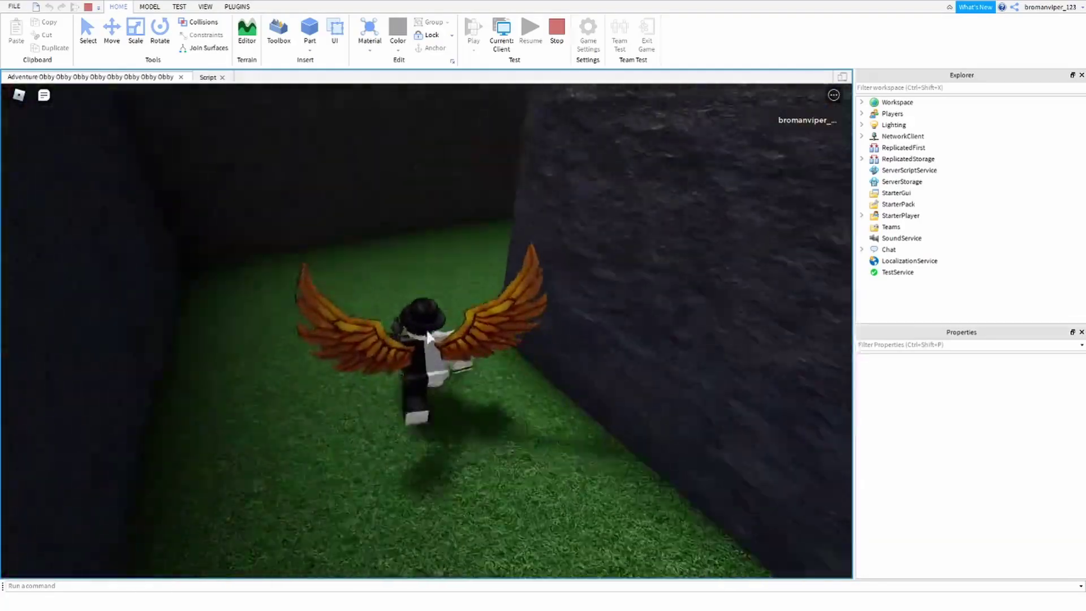
# Step: Run the character through the torch-lit corridor to the blue crystal at its far end
pyautogui.press('w')
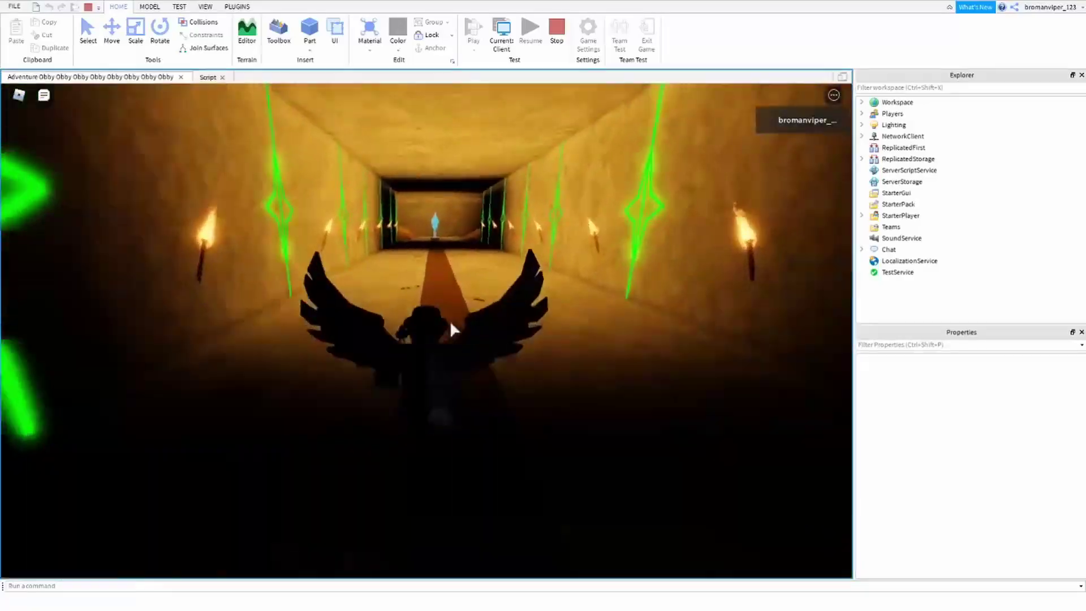
pyautogui.press('w')
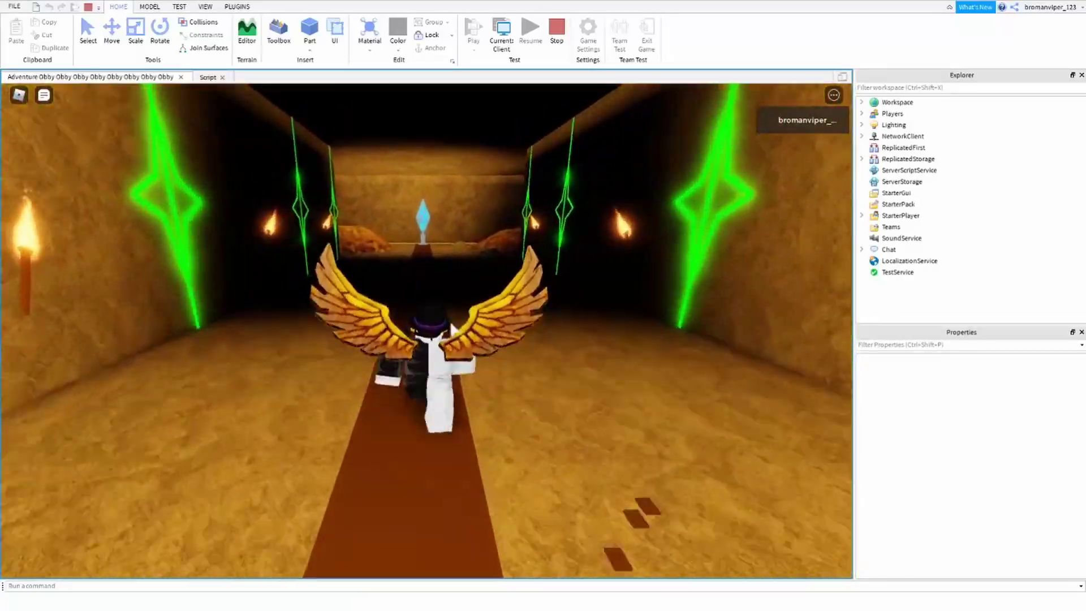
pyautogui.press('w')
pyautogui.press('w')
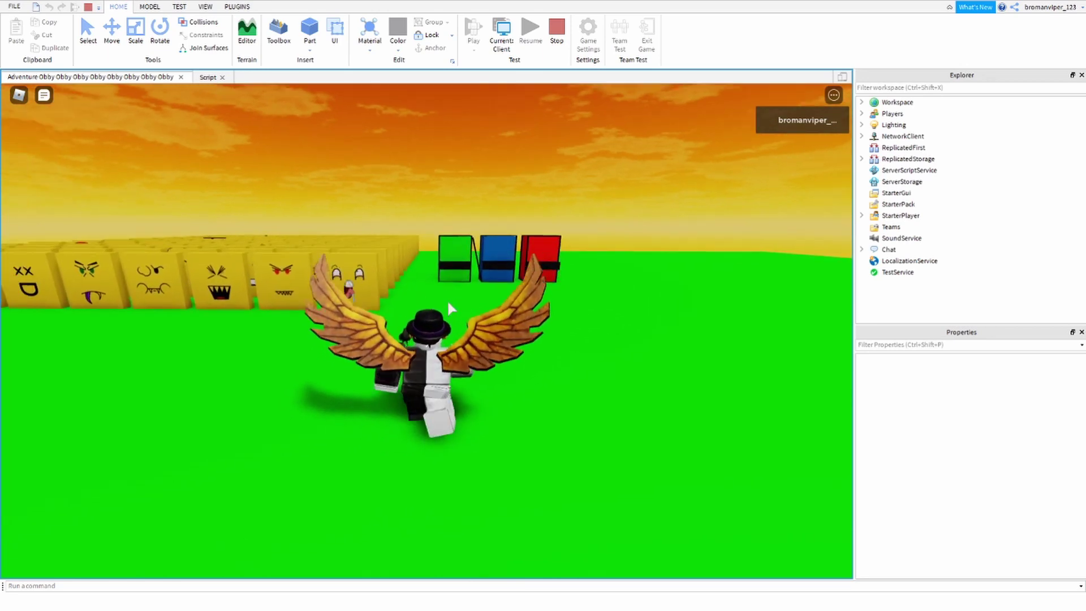
# Step: Walk and jump around the green end area near the face blocks, viewing the character from the front
pyautogui.press('w')
pyautogui.press('w')
pyautogui.moveTo(449, 308); pyautogui.dragTo(449, 308, button='right')
pyautogui.press('space')
pyautogui.press('w')
pyautogui.press('space')
pyautogui.press('w')
pyautogui.press('space')
pyautogui.press('s')
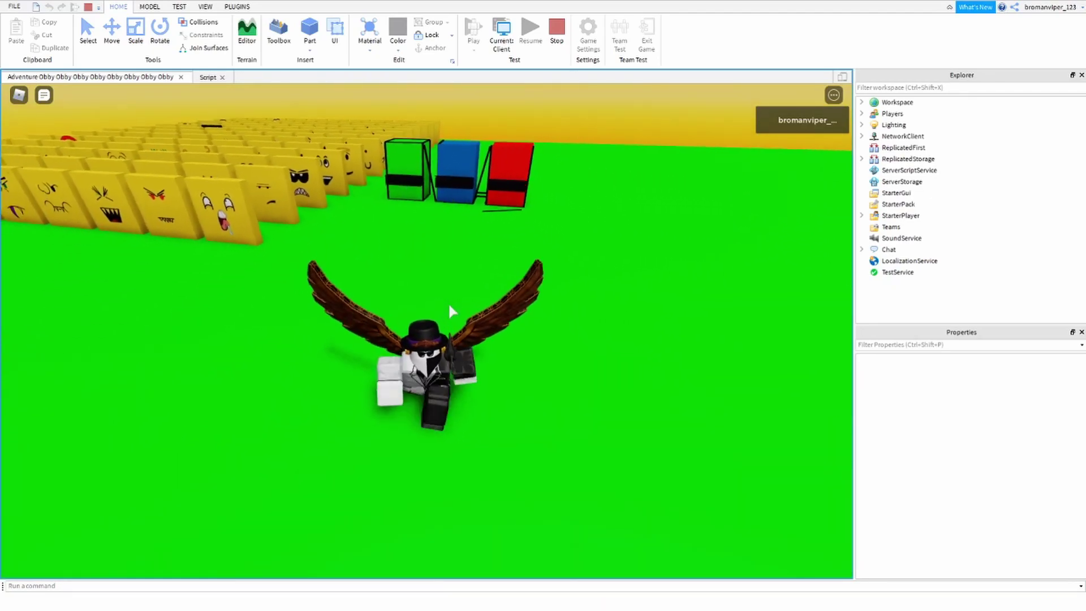
pyautogui.moveTo(463, 321); pyautogui.dragTo(463, 321, button='right')
pyautogui.scroll(3, 464, 322)
pyautogui.scroll(-3, 463, 321)
pyautogui.press('s')
pyautogui.press('s')
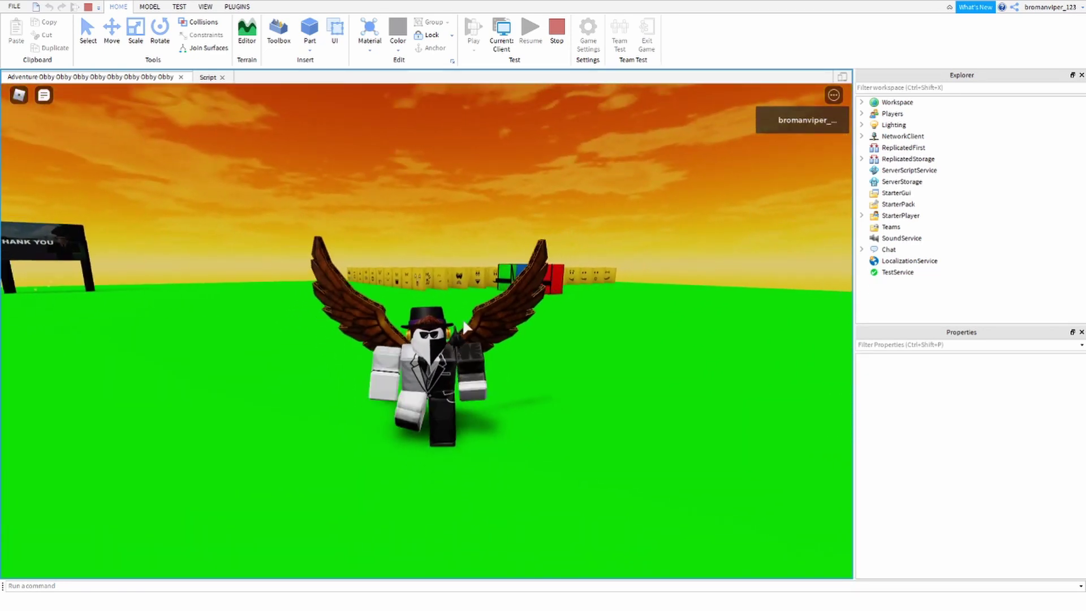